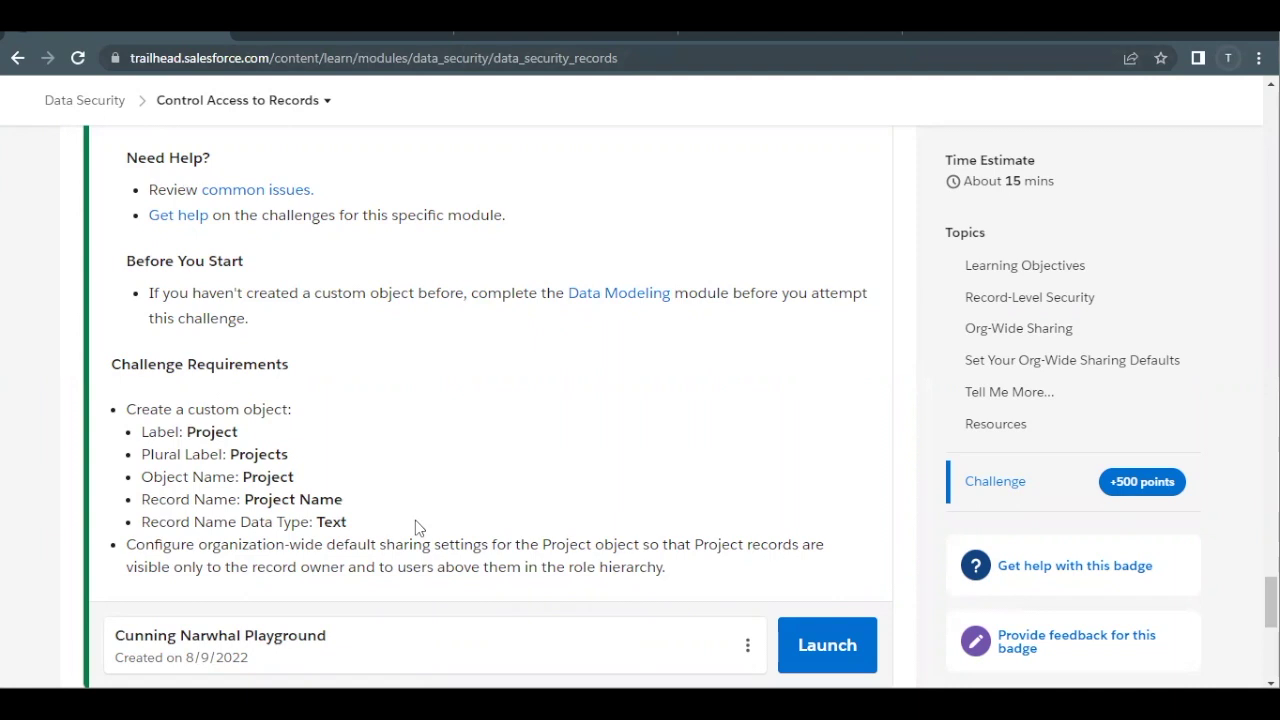
Review the challenge requirement to create a custom object labelled Project
double_click(200, 431)
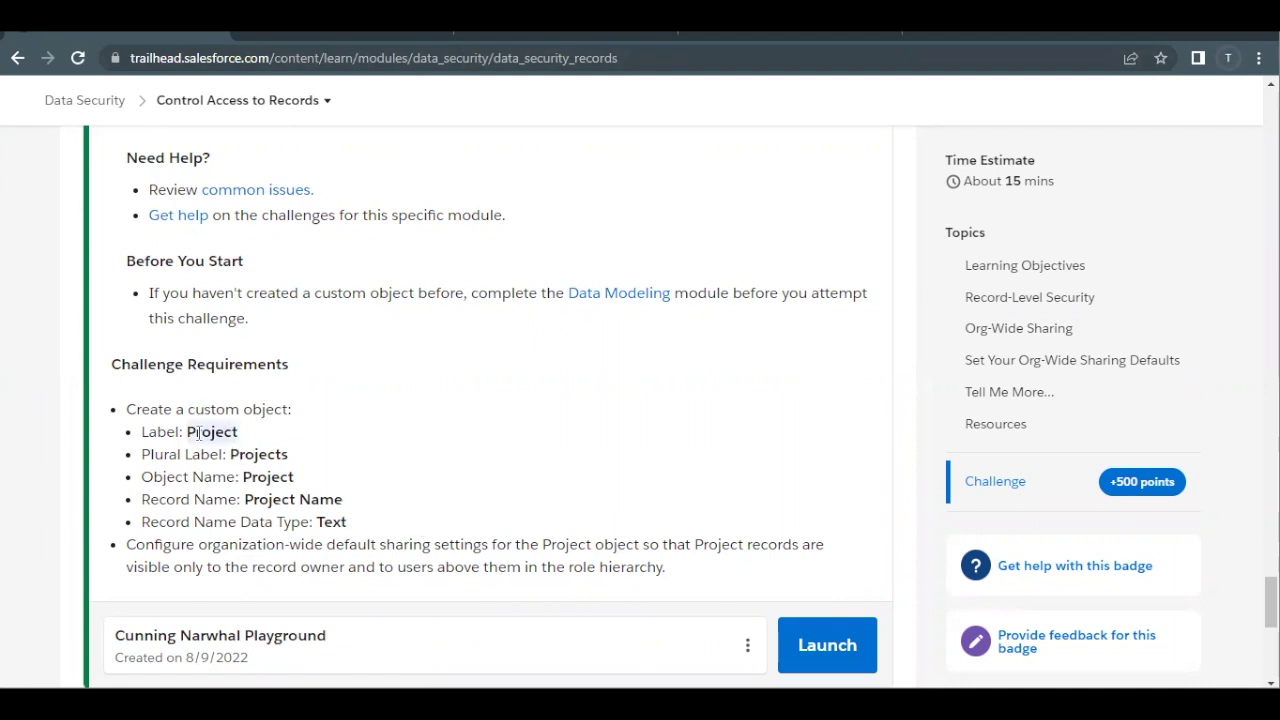
left_click_drag(142, 455, 352, 525)
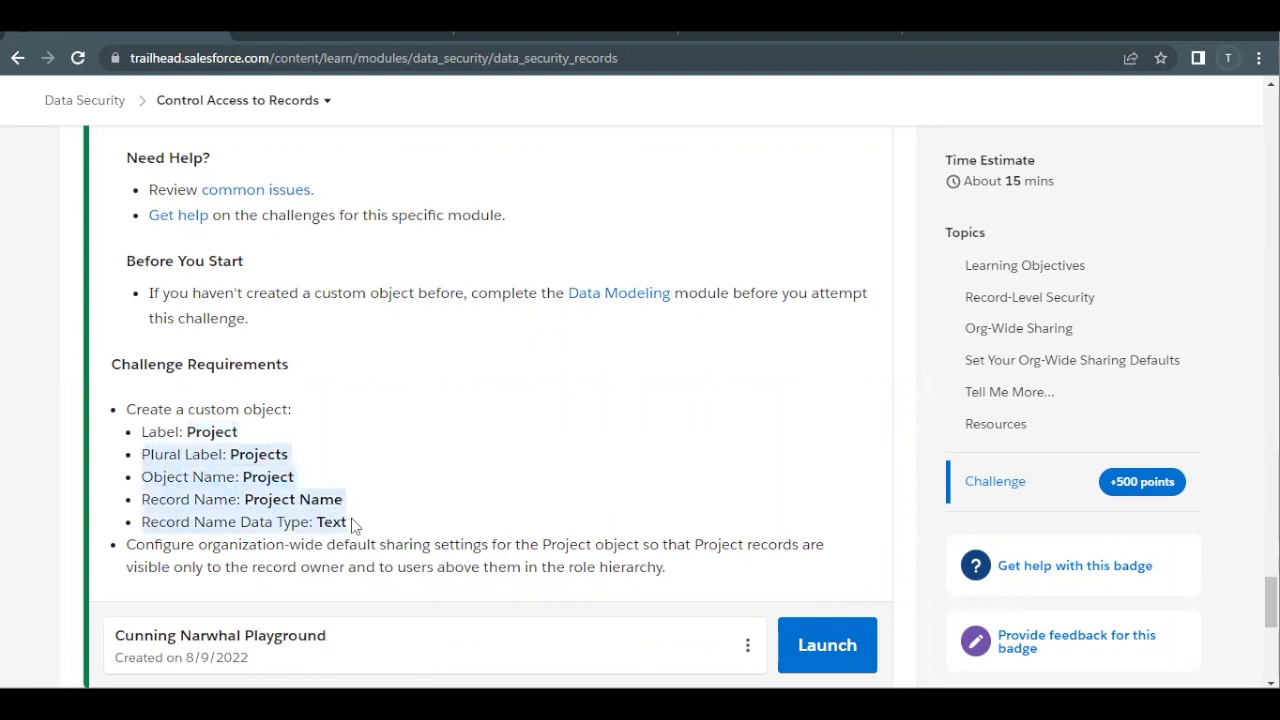
left_click(352, 522)
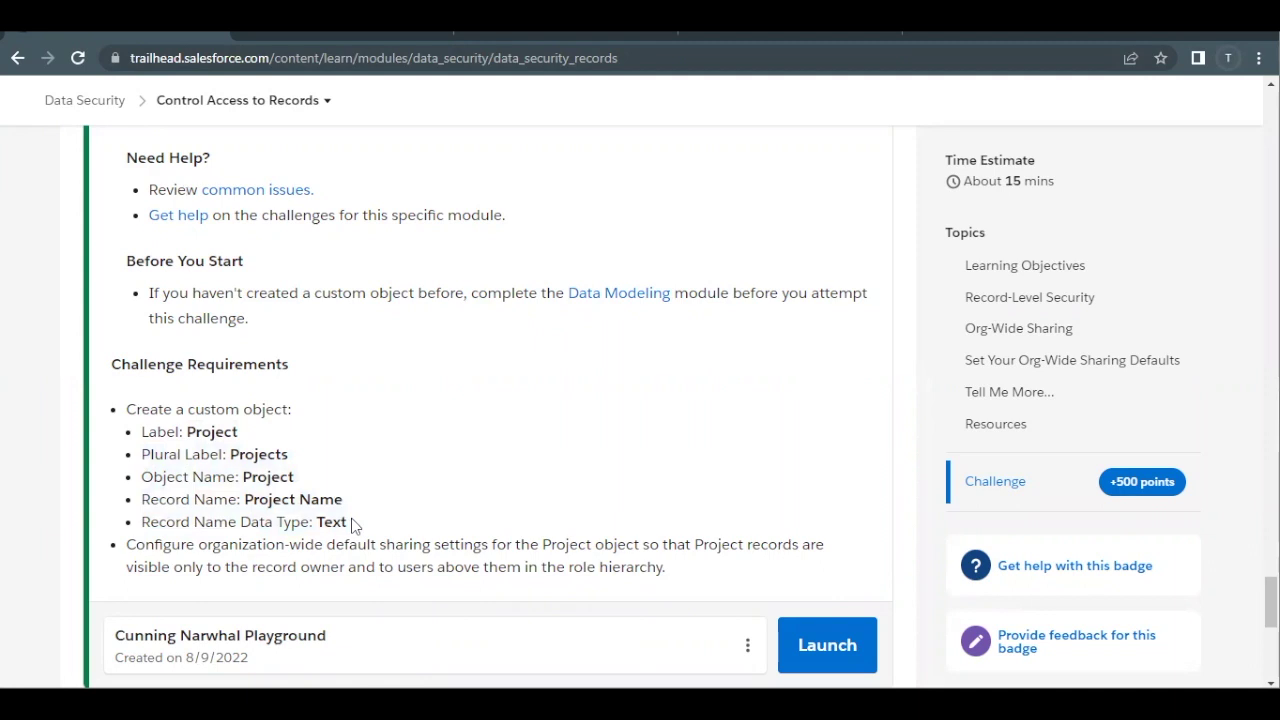
scroll(352, 522, "down", 1)
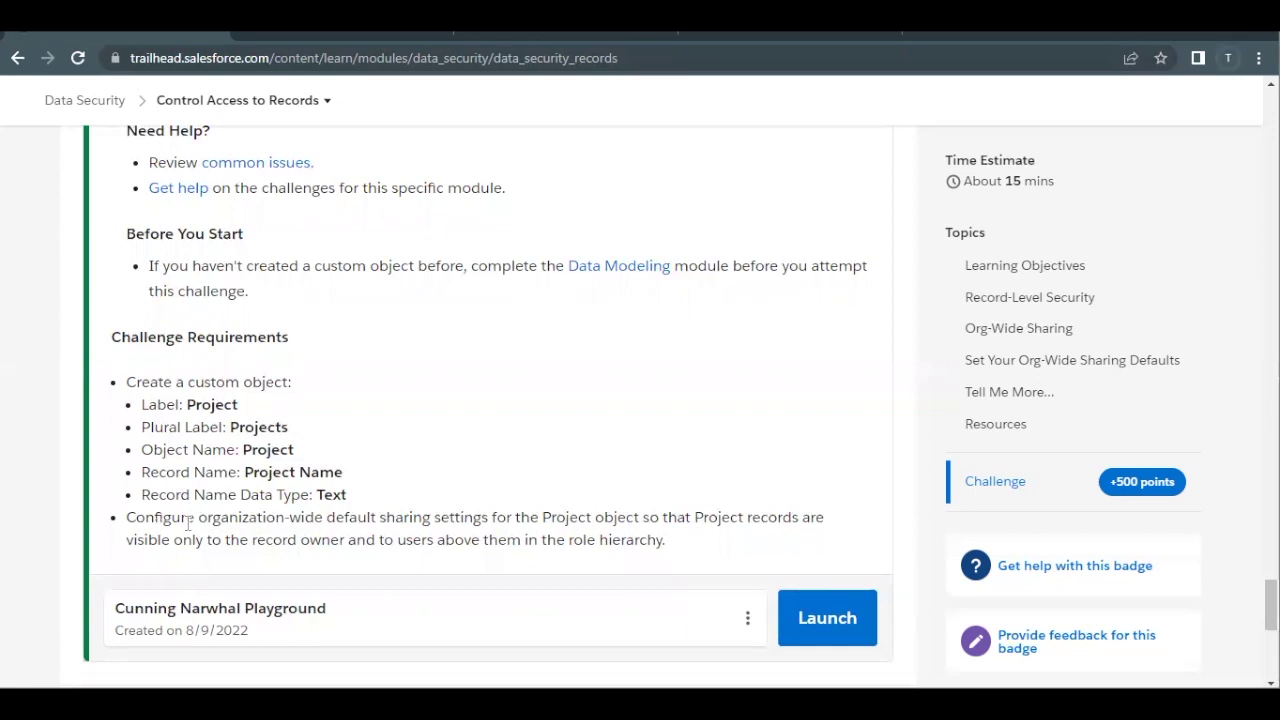
Review the private org-wide sharing requirement (owner and role hierarchy), then switch to Salesforce Setup
left_click_drag(199, 521, 444, 522)
left_click(445, 523)
double_click(308, 540)
left_click_drag(436, 541, 666, 540)
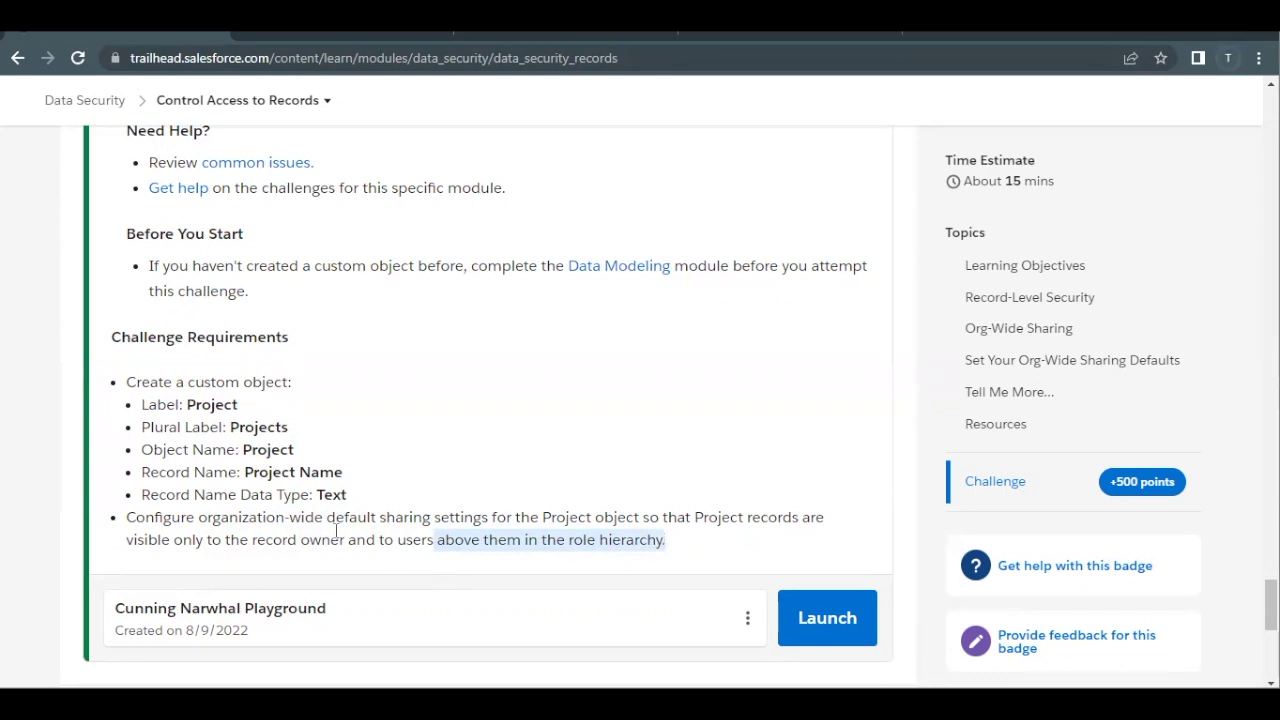
left_click(415, 497)
scroll(415, 497, "down", 1)
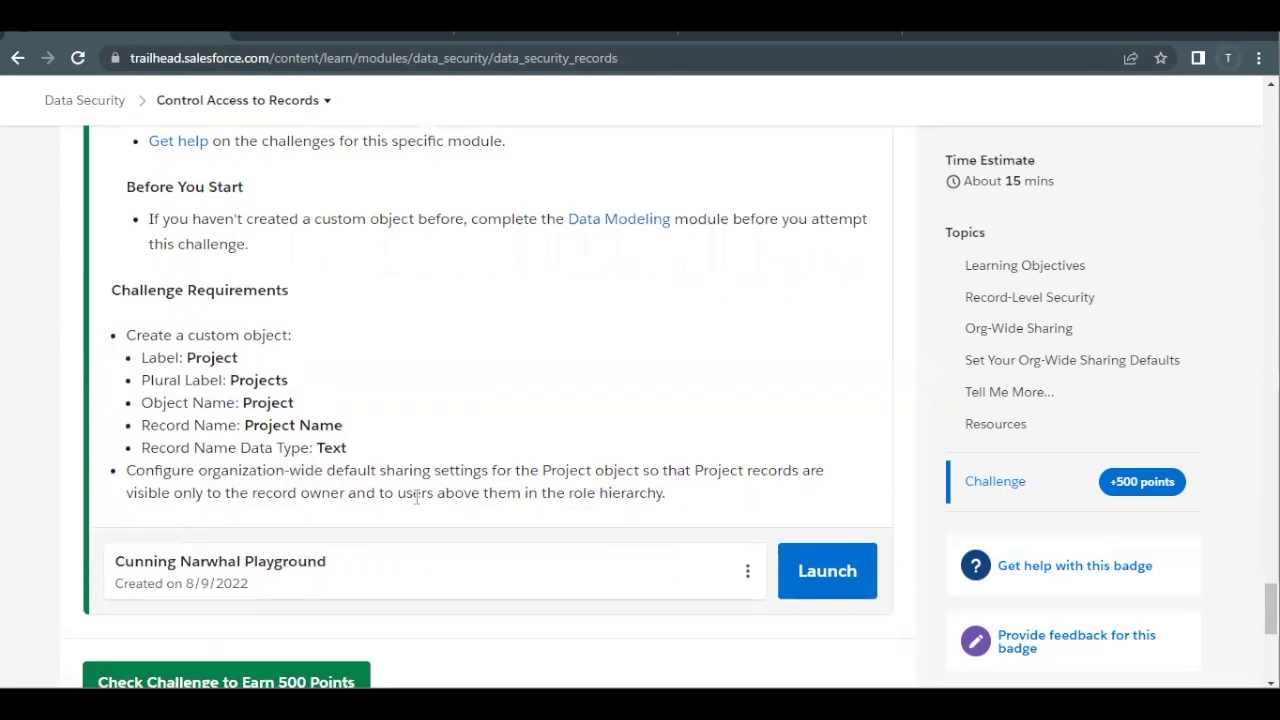
scroll(569, 535, "up", 1)
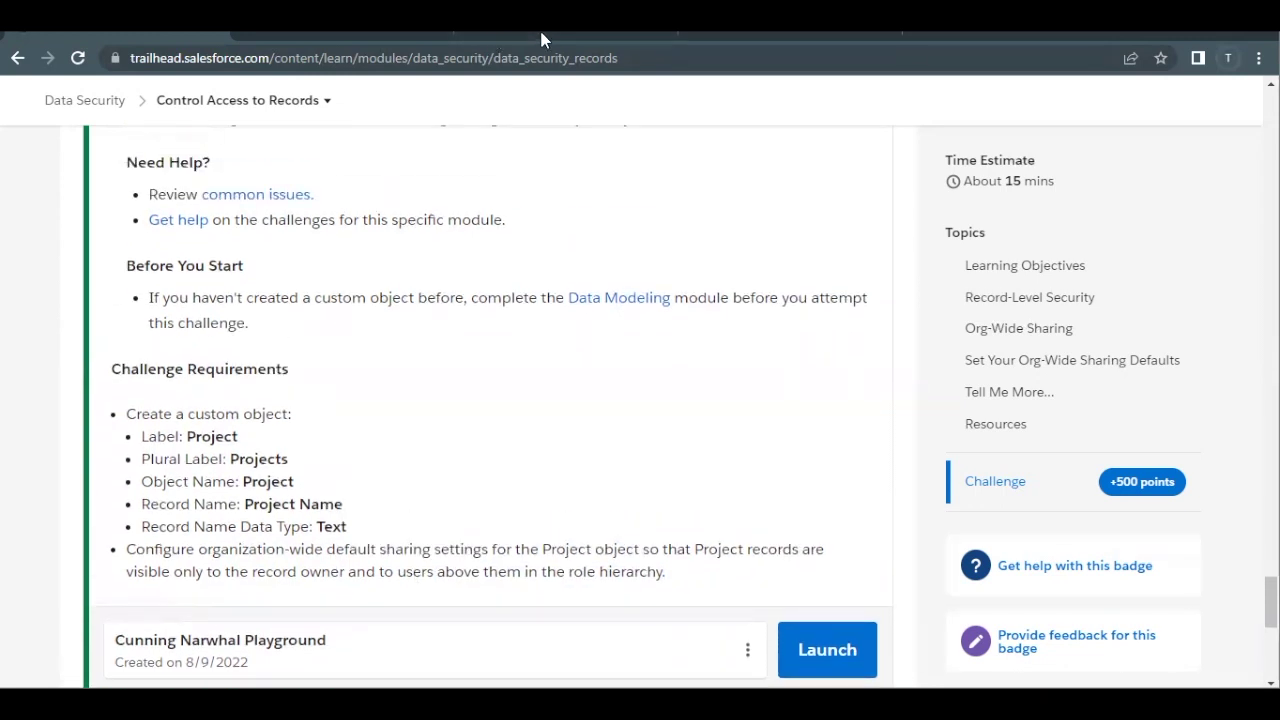
left_click(540, 40)
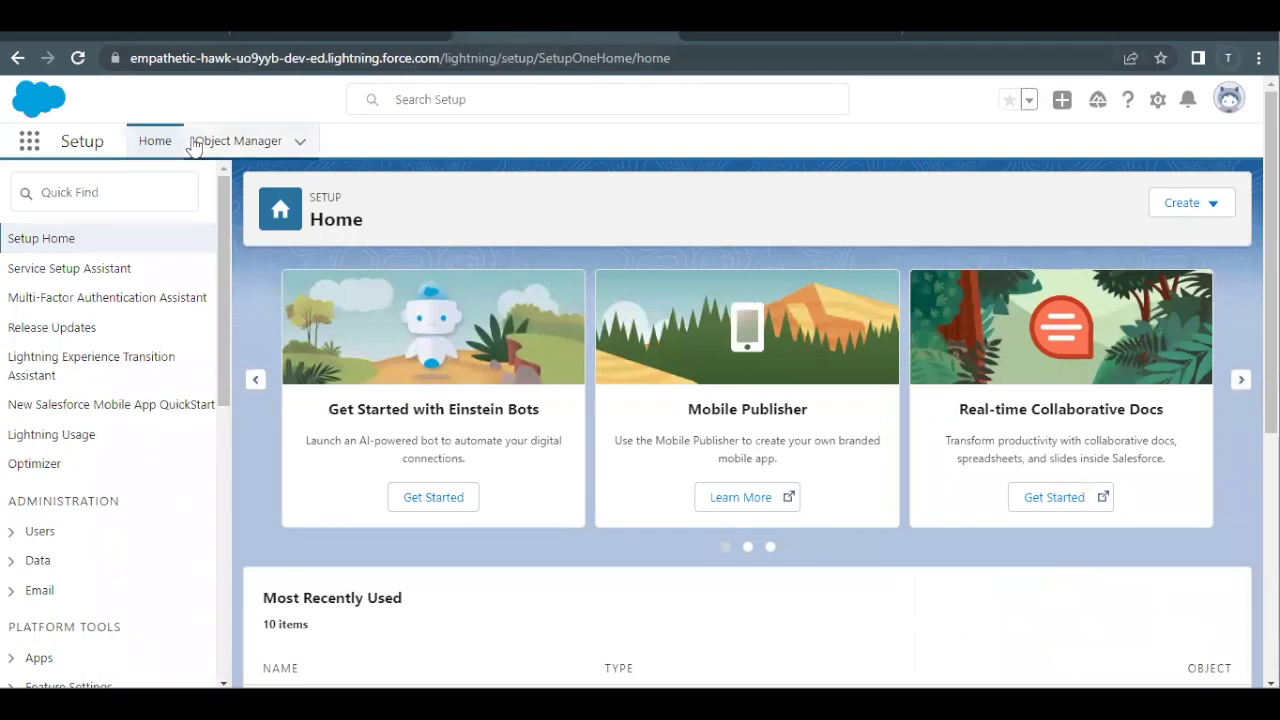
Start a new custom object from the Object Manager's Create menu
left_click(230, 140)
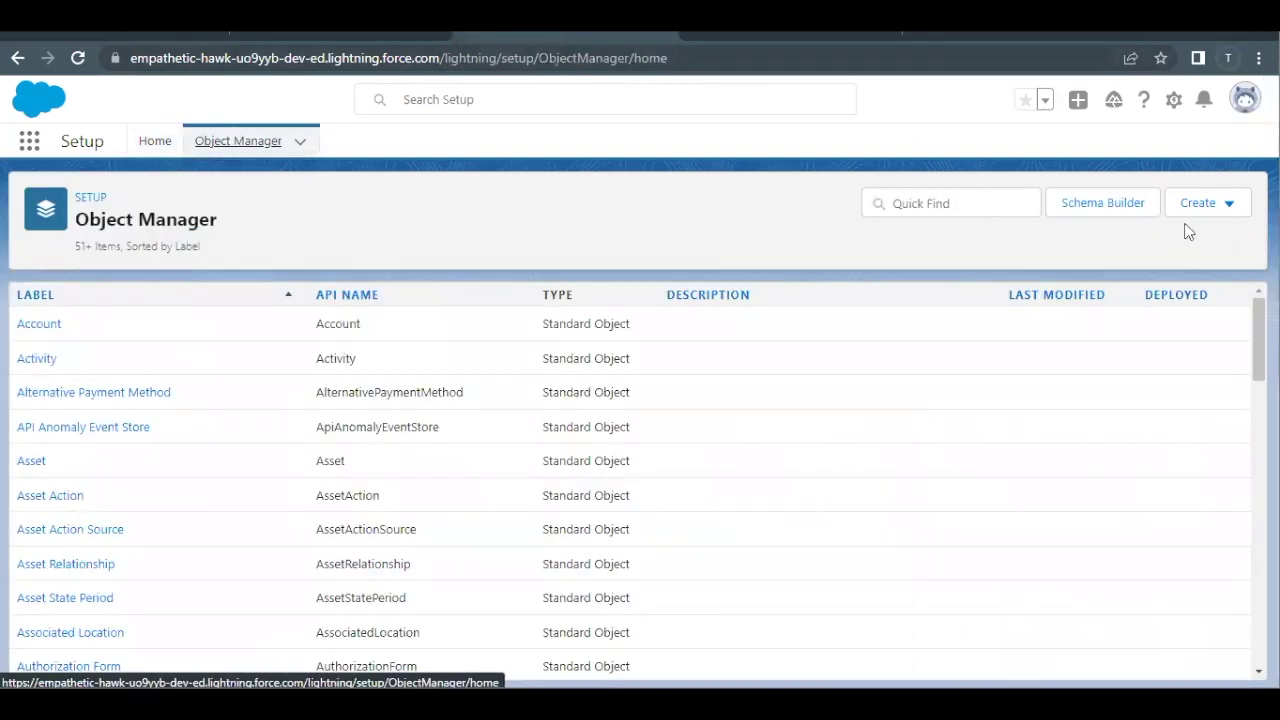
left_click(1216, 205)
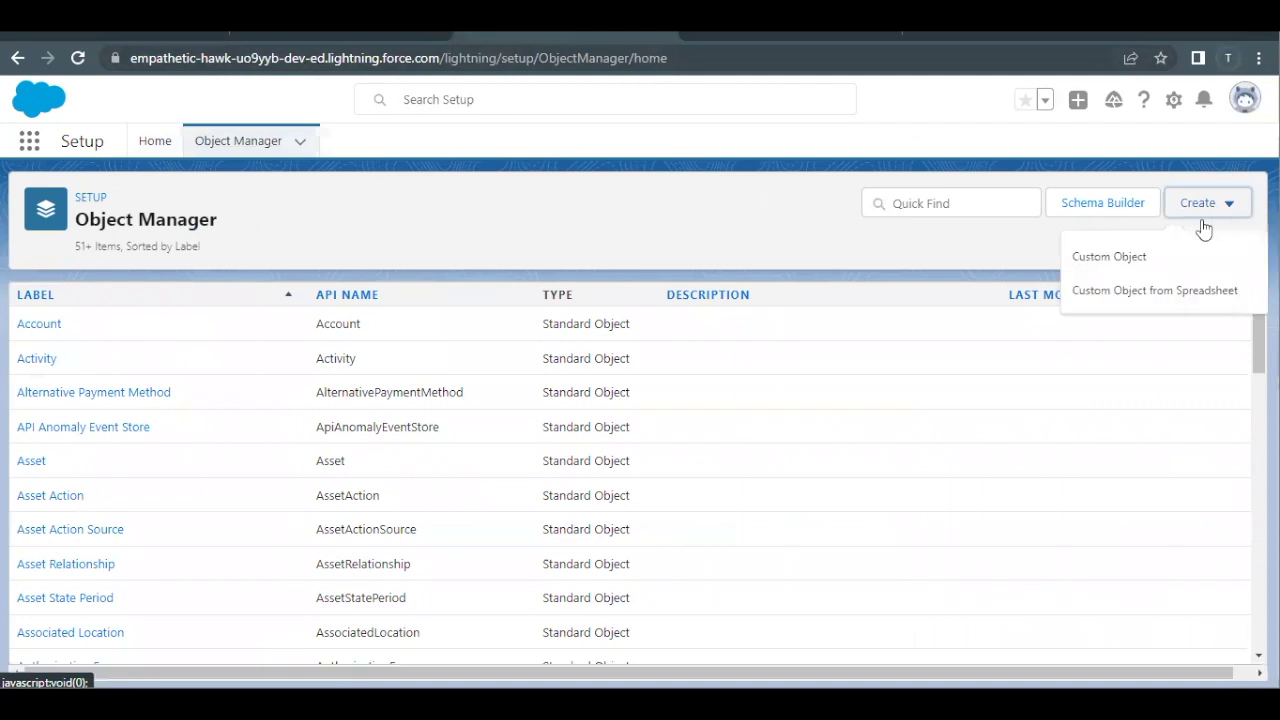
left_click(1146, 265)
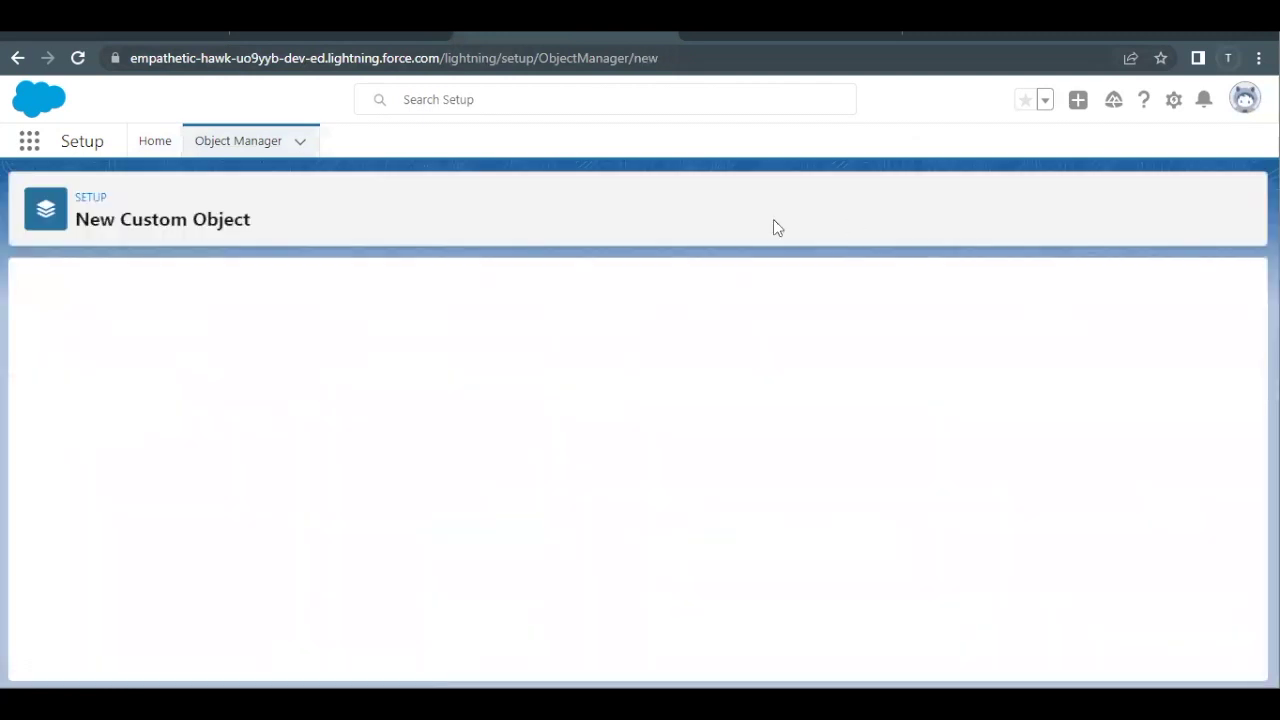
Save a custom object with label 'Project' and plural label 'Projects', copied from the challenge text
left_click(340, 440)
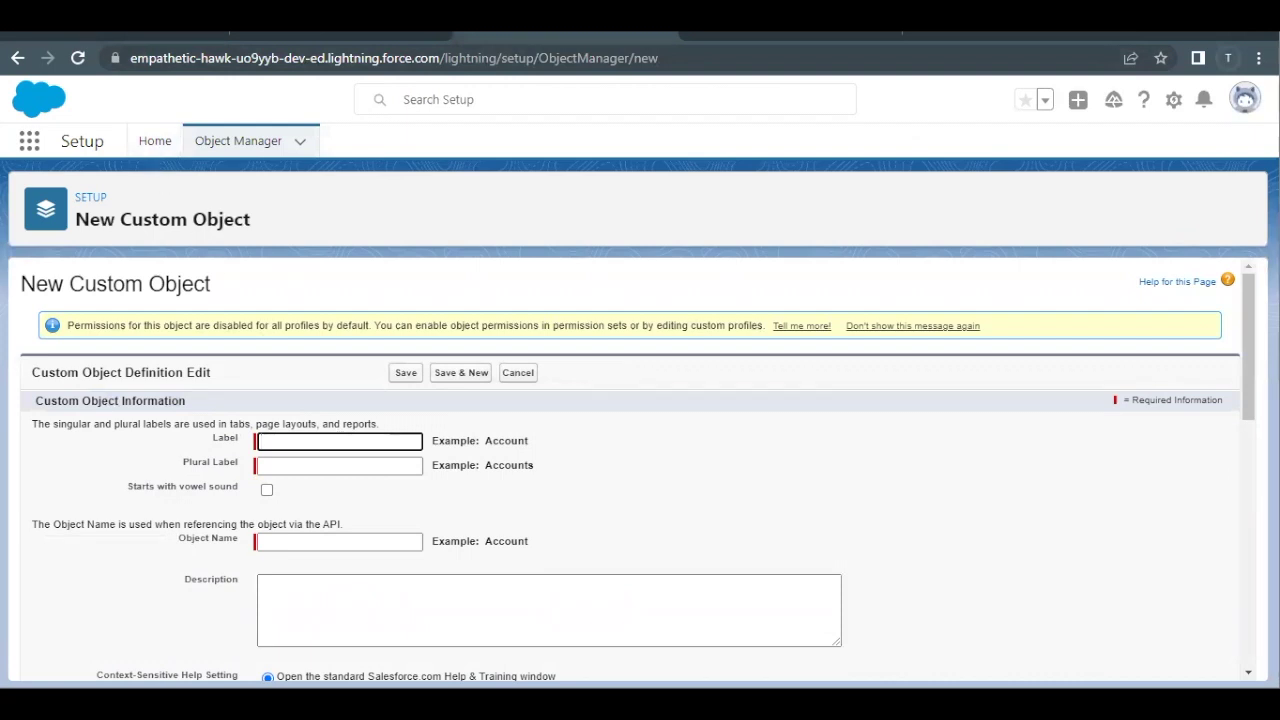
left_click(128, 37)
double_click(203, 436)
key("ctrl+c")
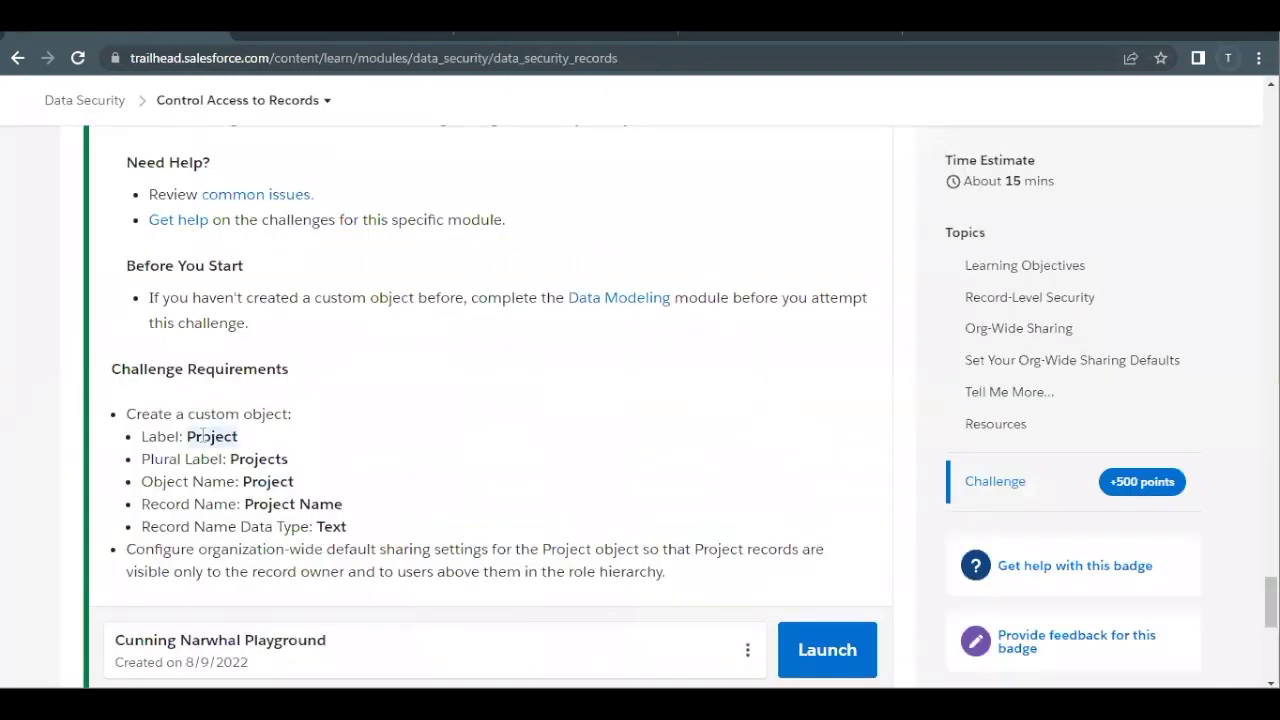
left_click(535, 37)
key("ctrl+v")
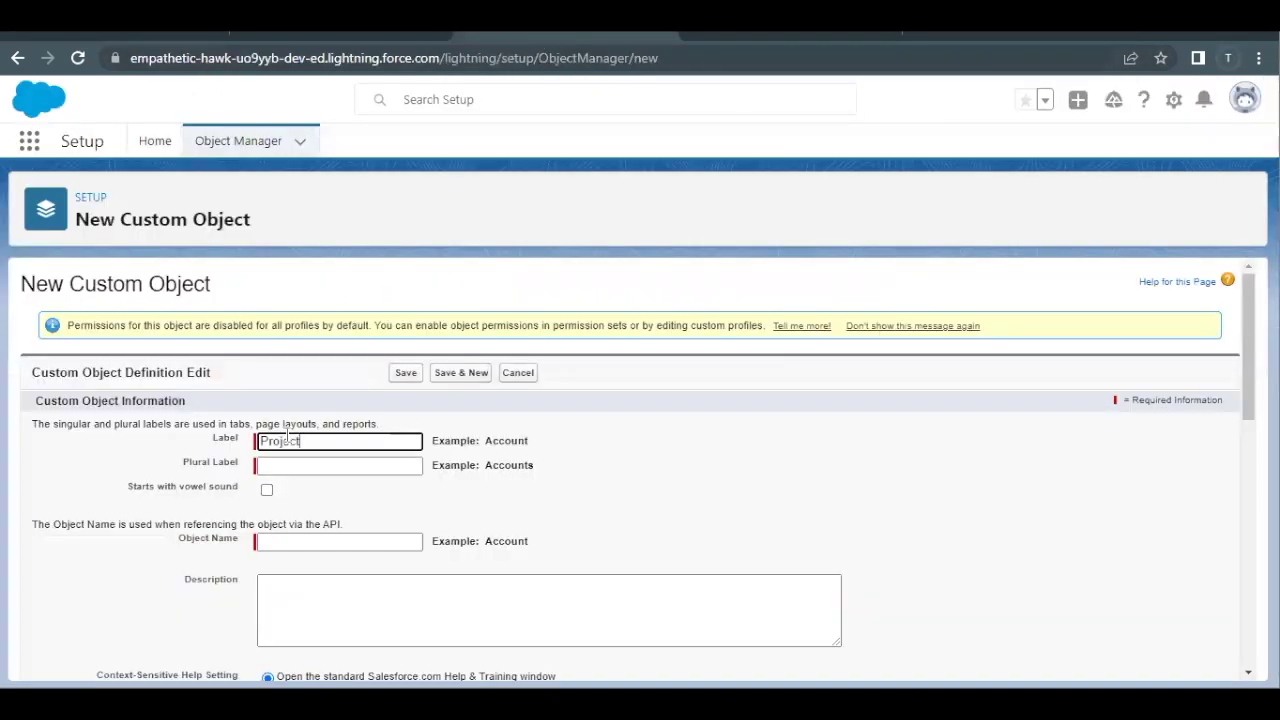
left_click(309, 466)
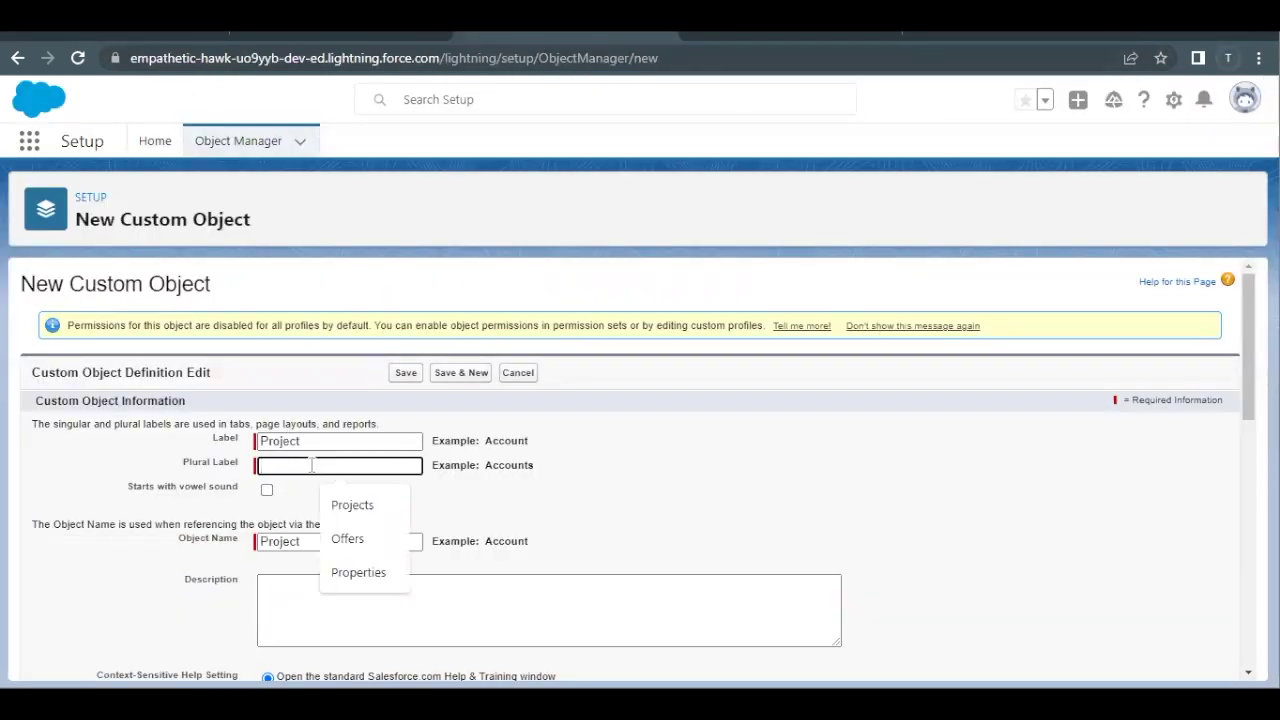
key("ctrl+v")
type("s")
scroll(311, 465, "down", 2)
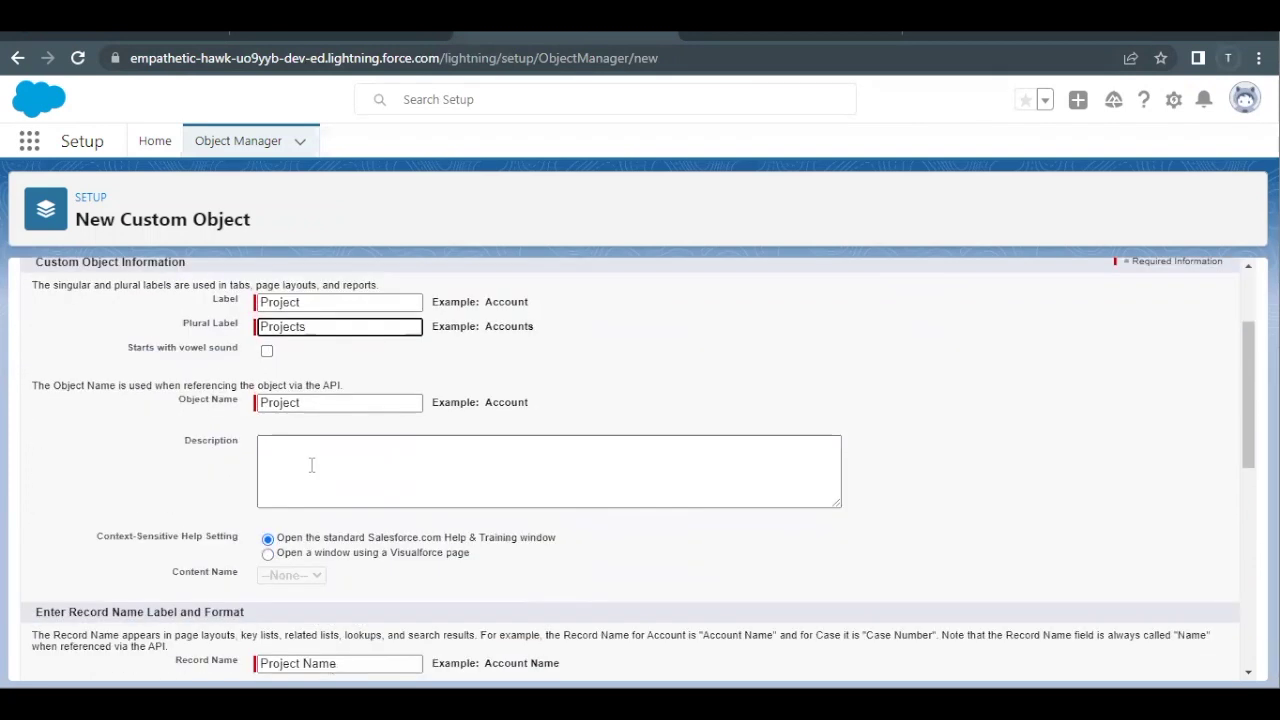
scroll(311, 465, "down", 3)
scroll(311, 465, "down", 3)
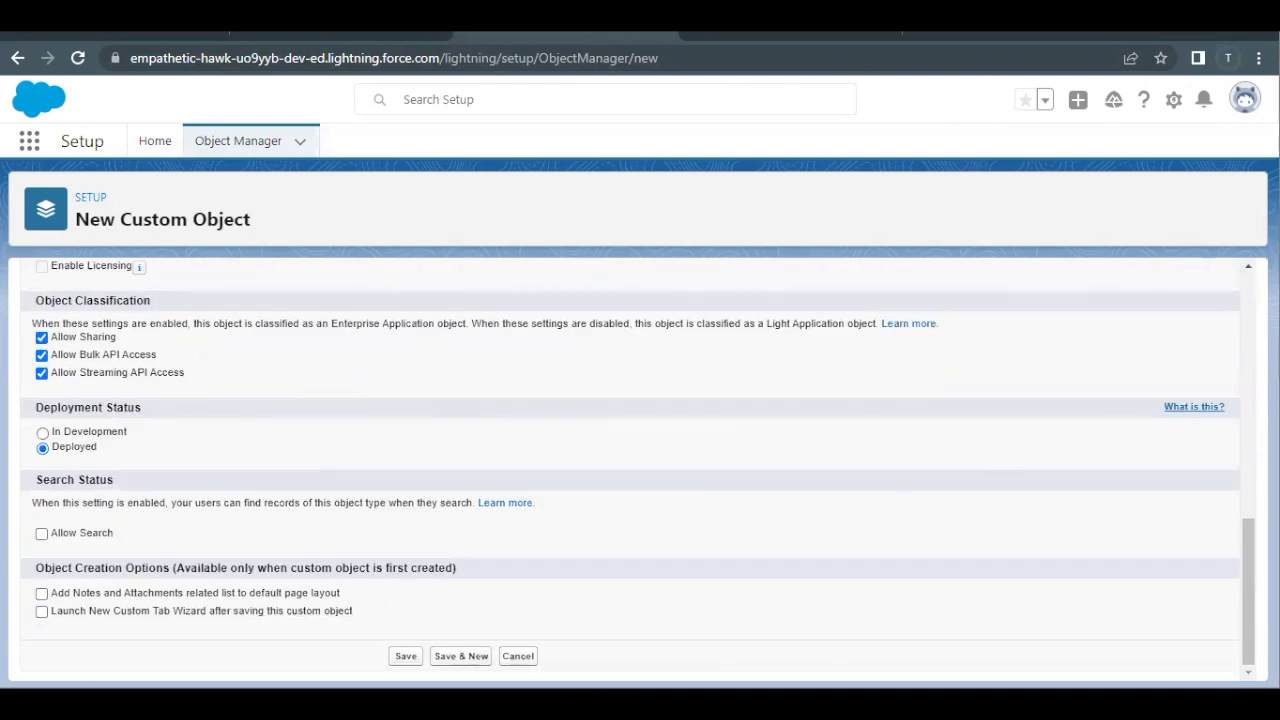
left_click(408, 656)
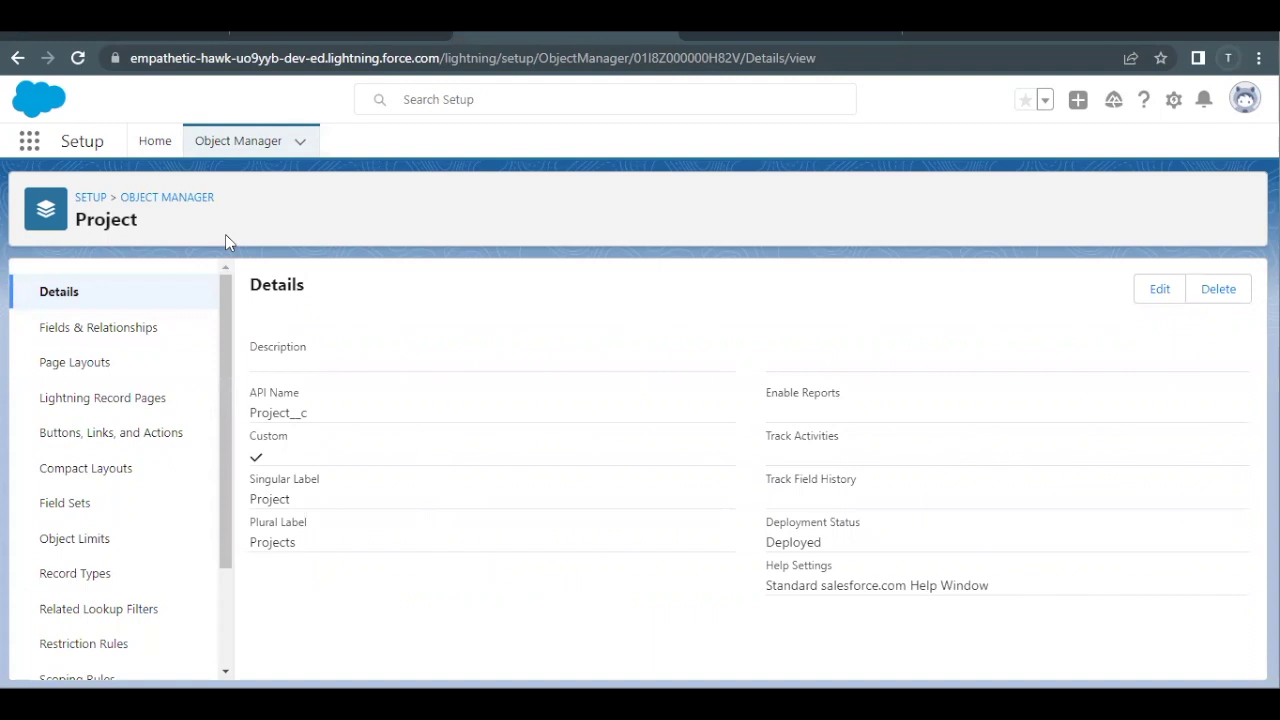
Search Setup's Quick Find for 'Sharing' and open Sharing Settings
left_click(158, 150)
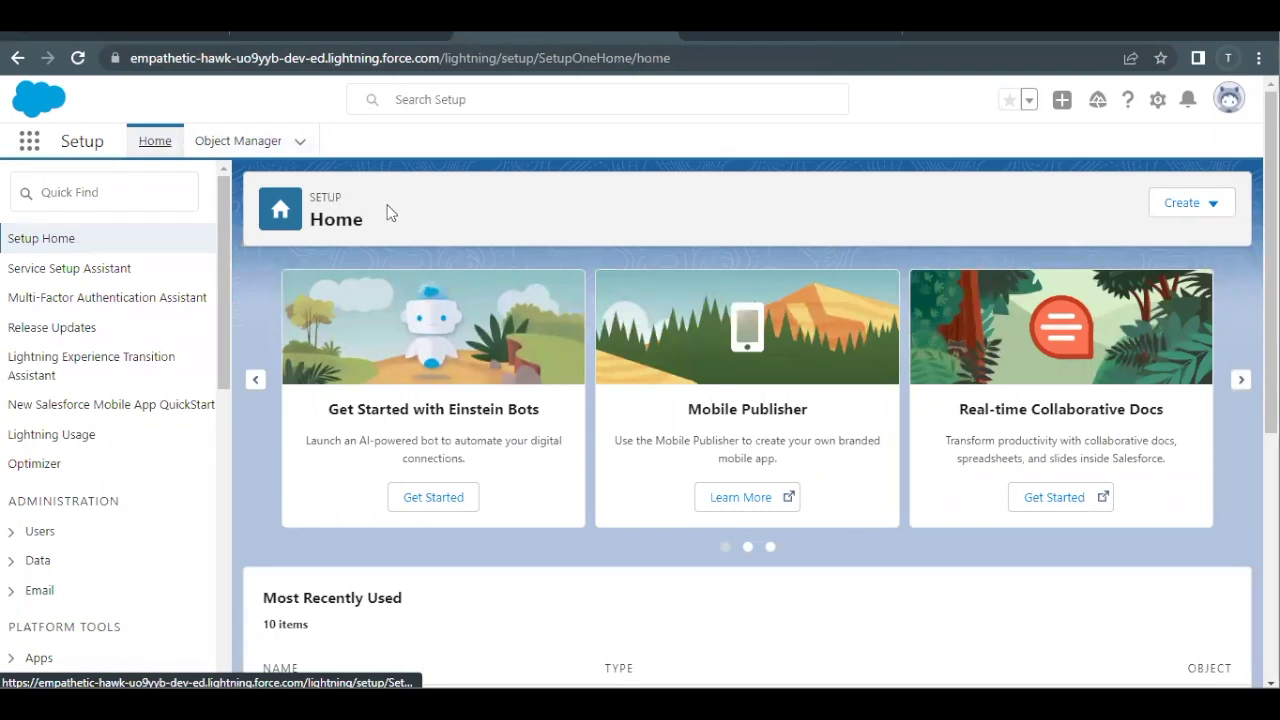
left_click(144, 185)
type("Te")
key("BackSpace")
key("BackSpace")
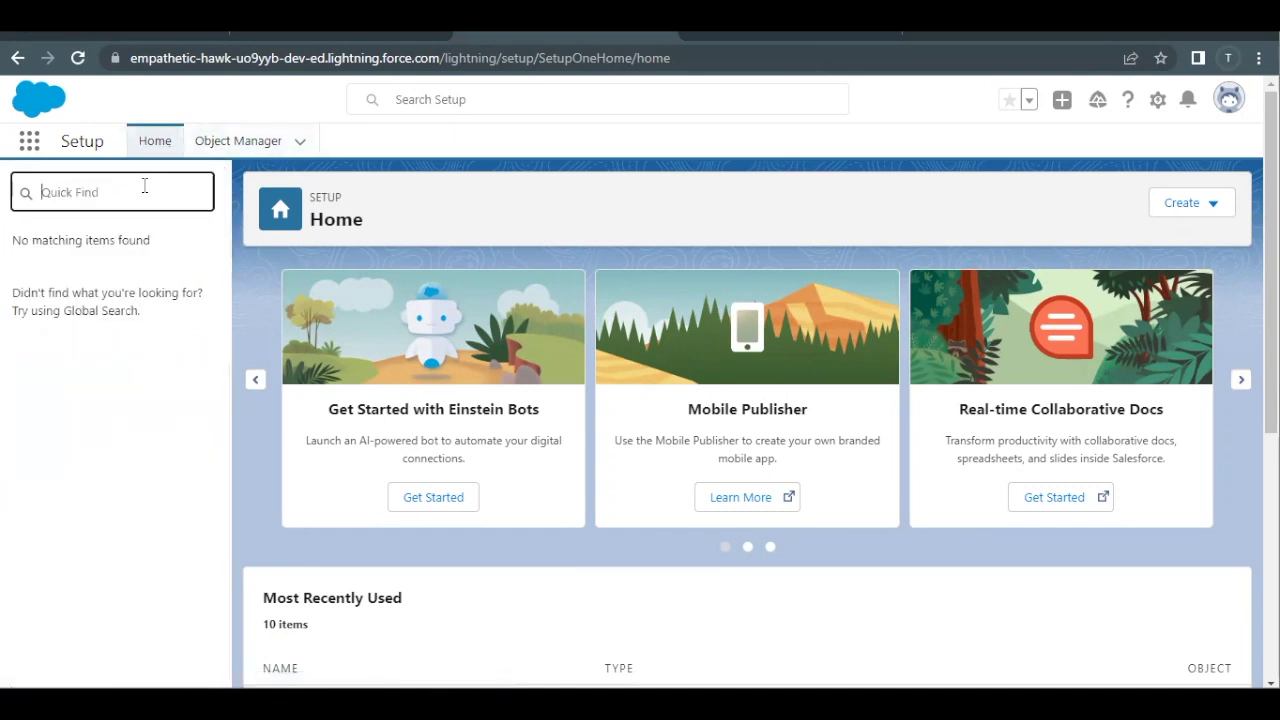
type("S")
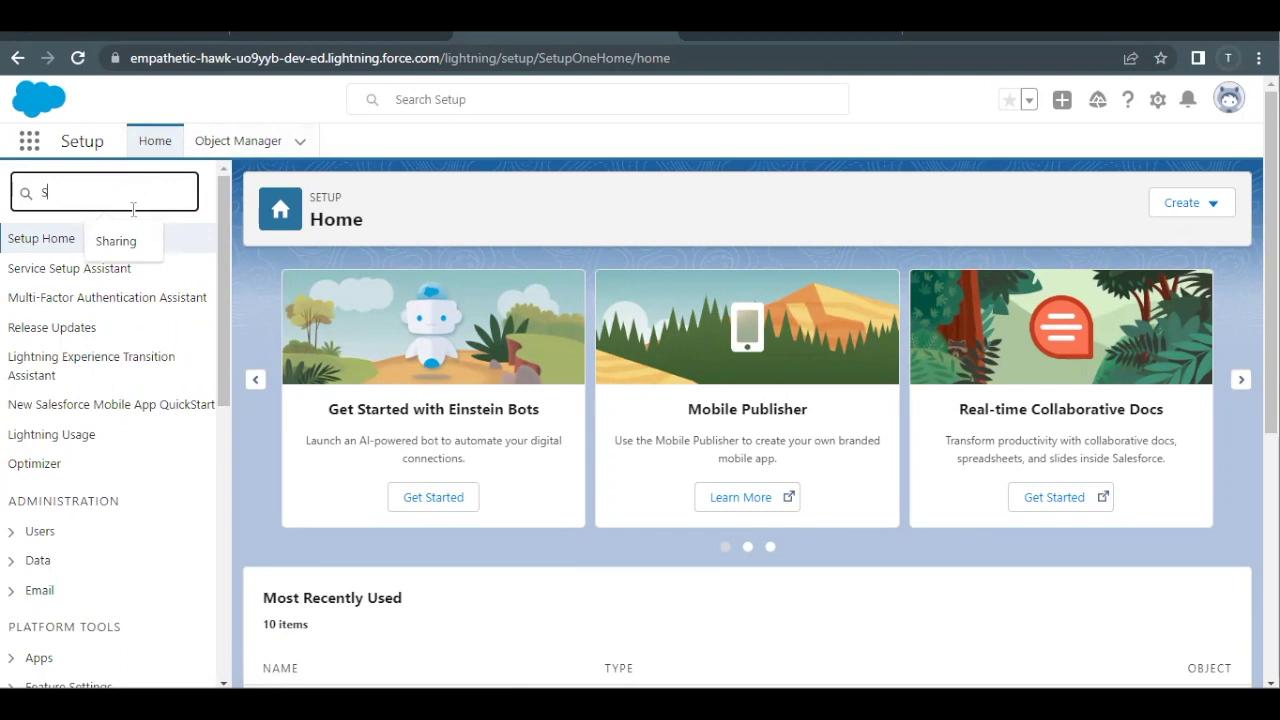
type("hari")
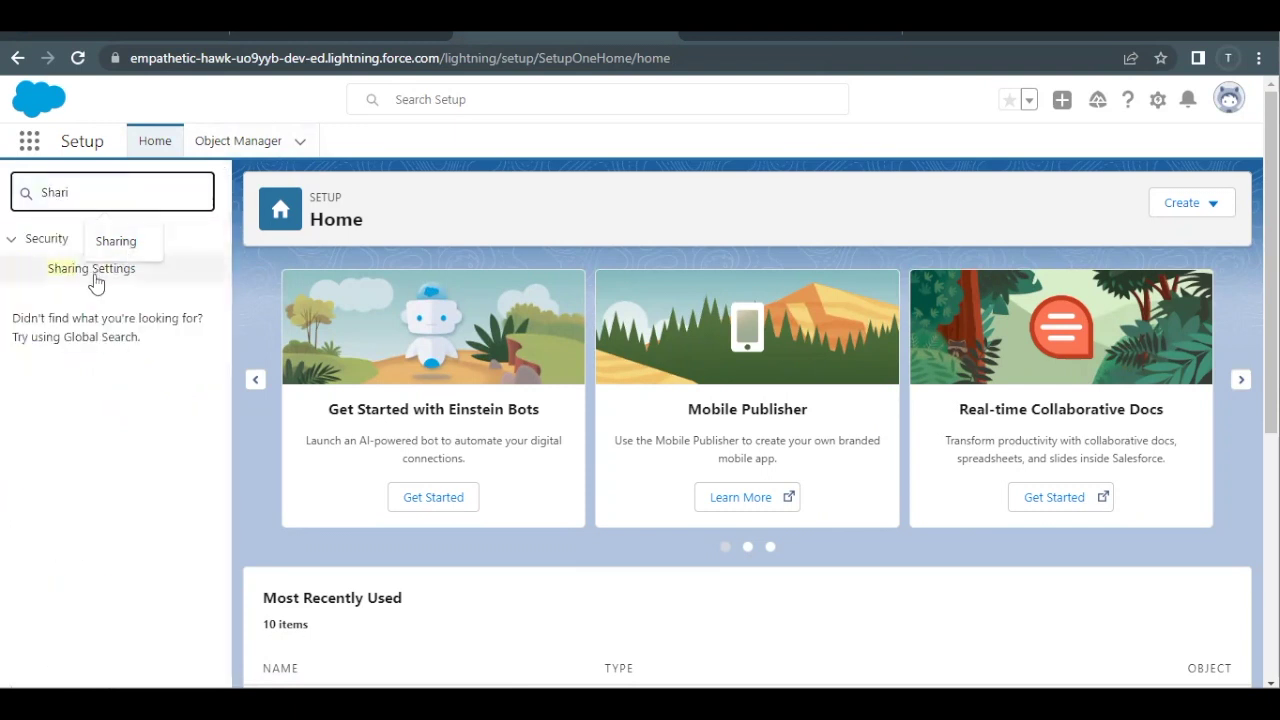
left_click(93, 279)
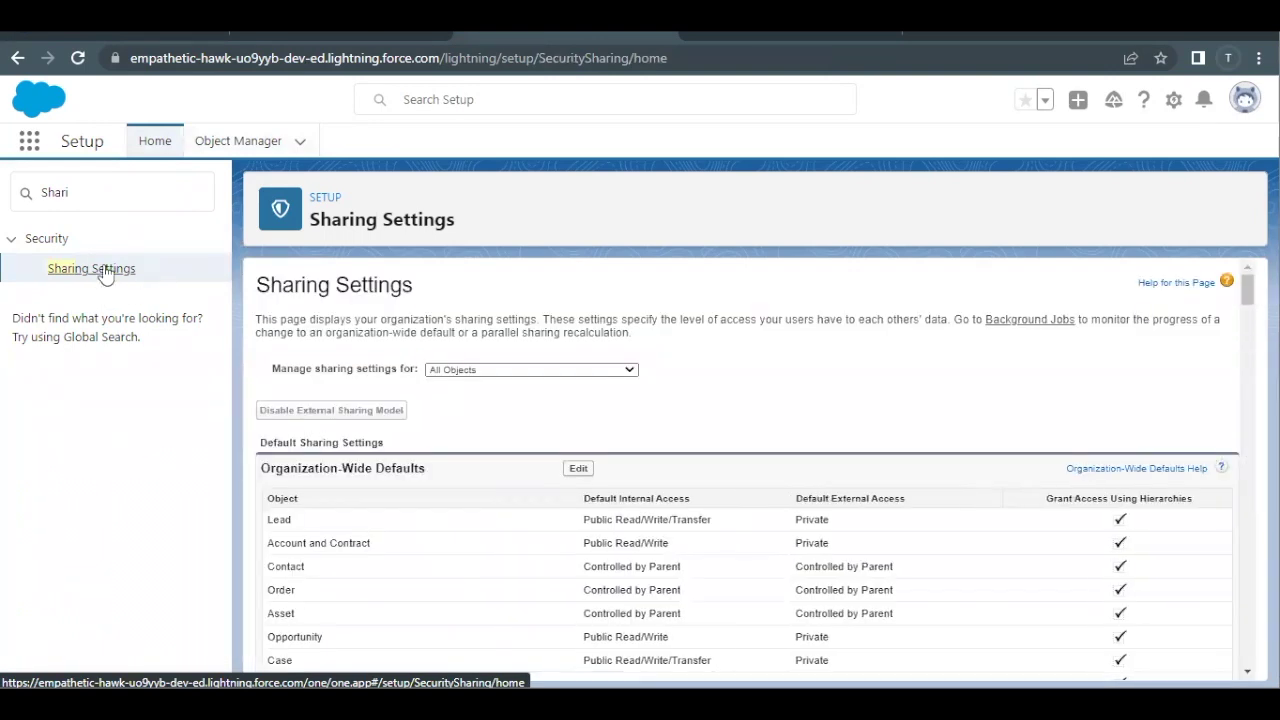
scroll(398, 542, "down", 1)
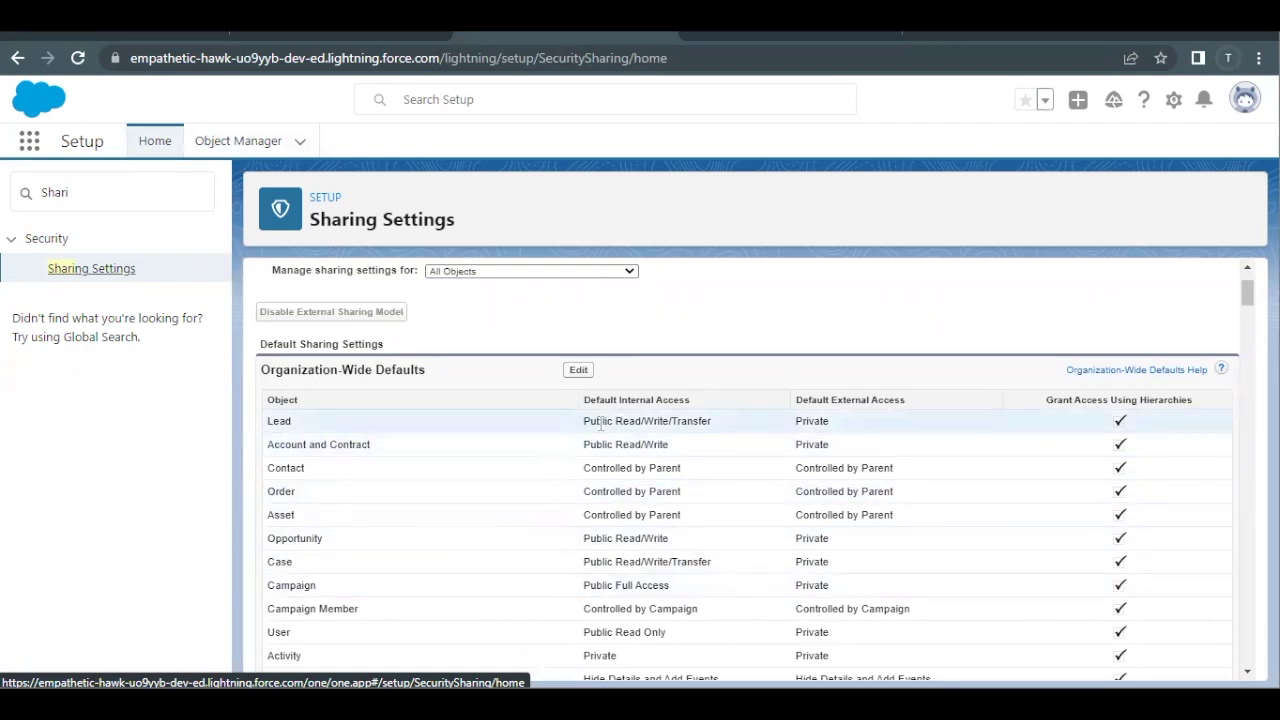
Edit the Organization-Wide Defaults and set Project's Default Internal Access to Private
left_click(572, 374)
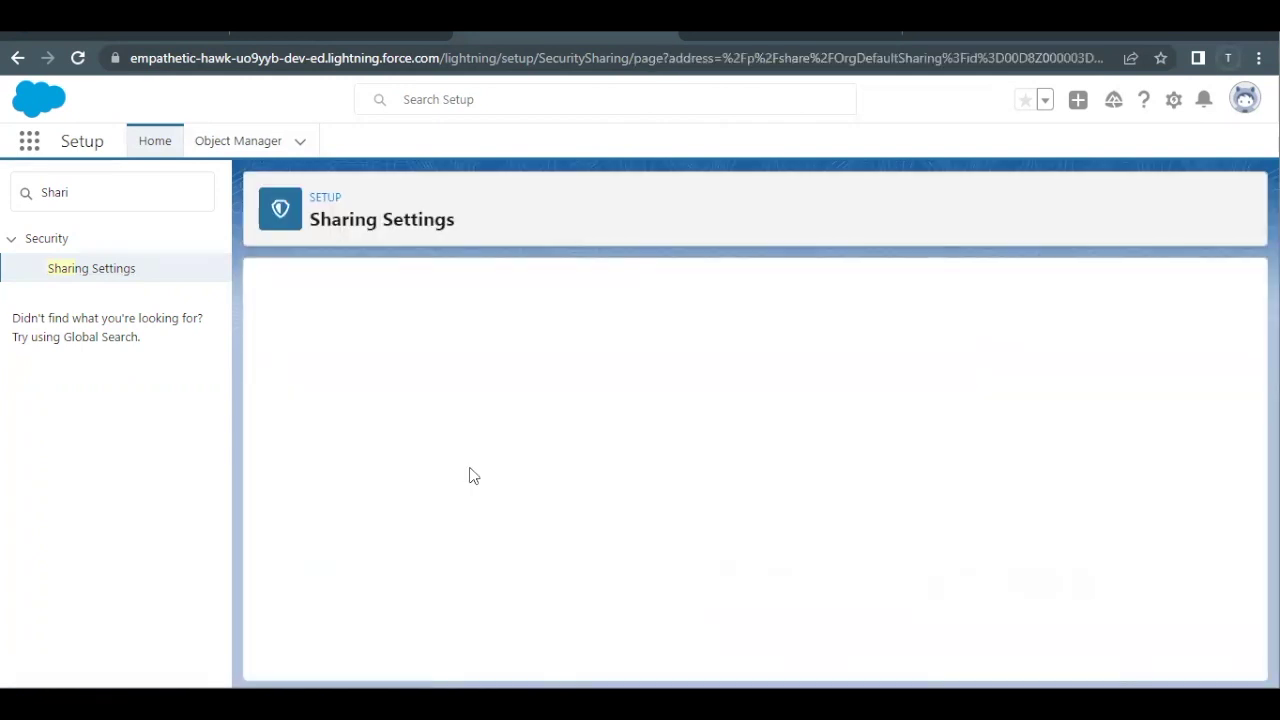
scroll(471, 475, "down", 15)
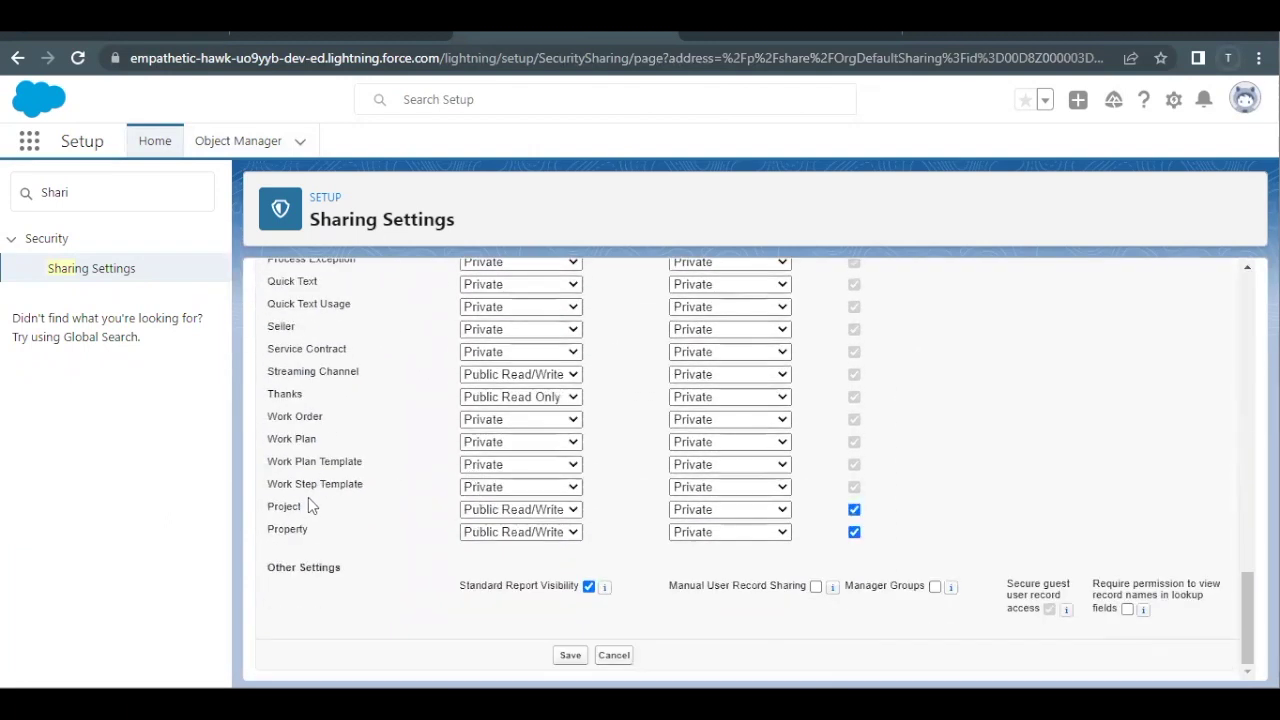
double_click(283, 507)
left_click(357, 514)
left_click(483, 512)
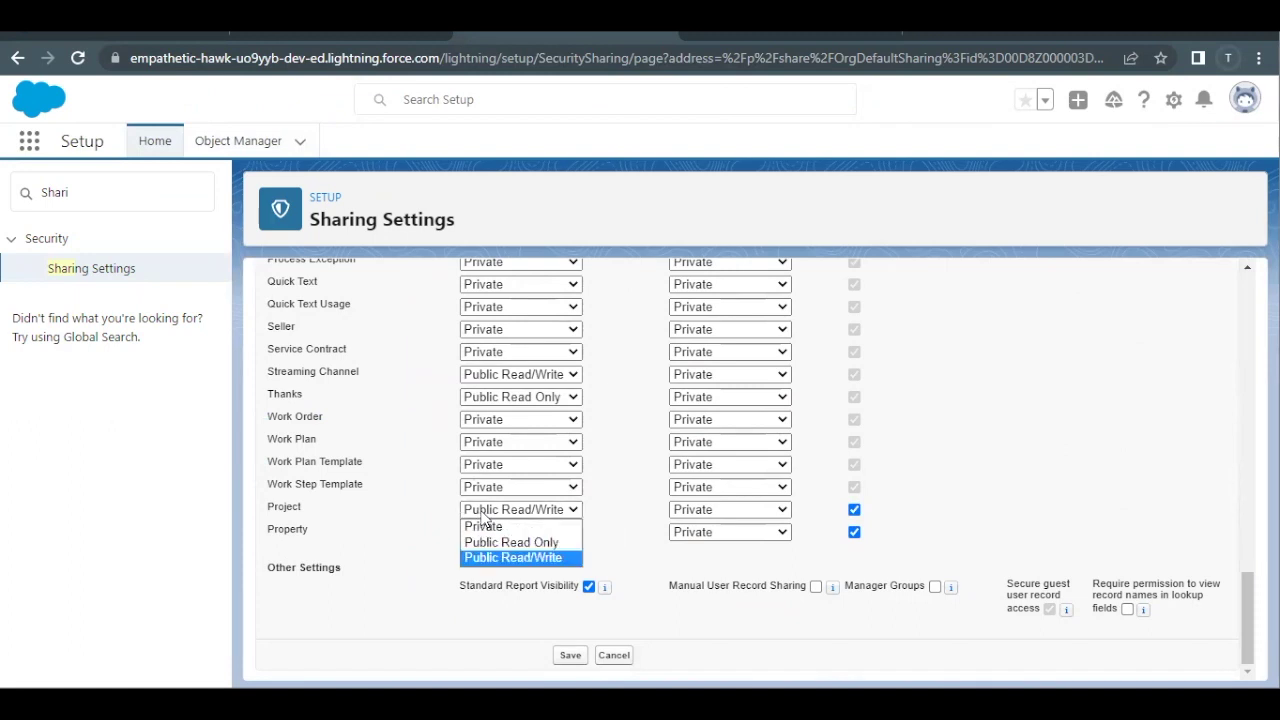
left_click(484, 527)
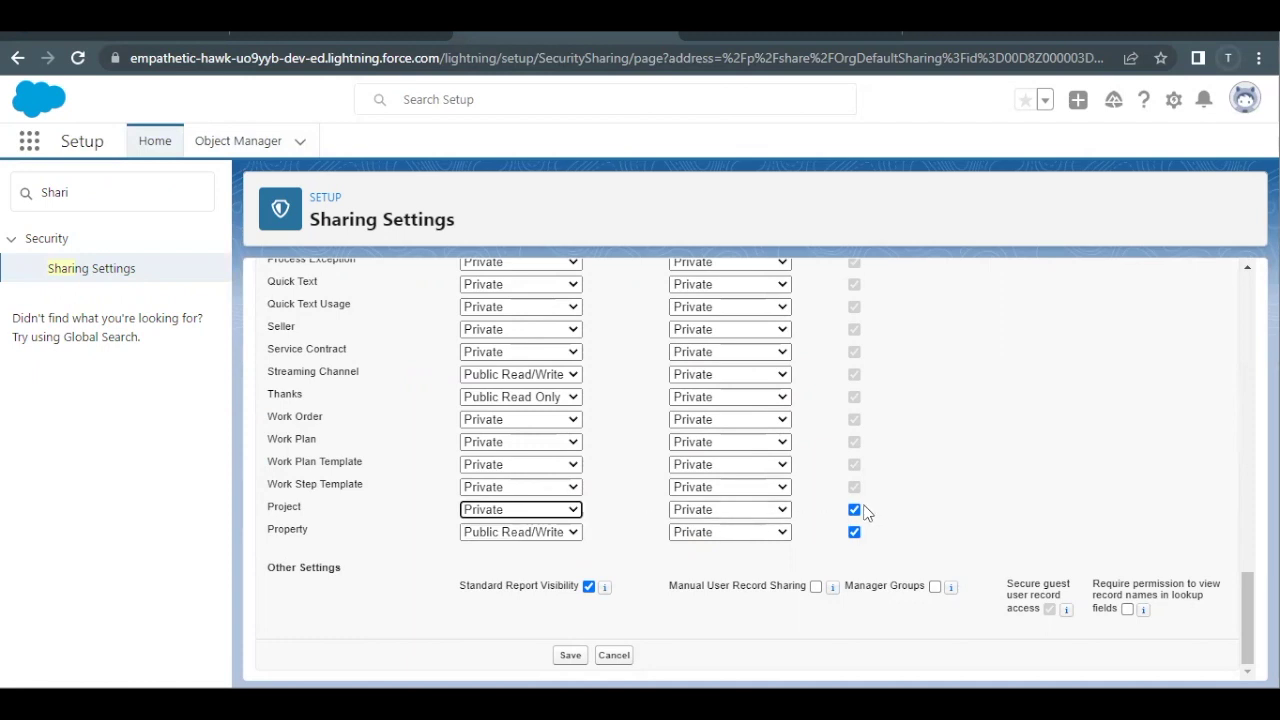
Save the updated organization-wide sharing defaults
scroll(876, 500, "up", 2)
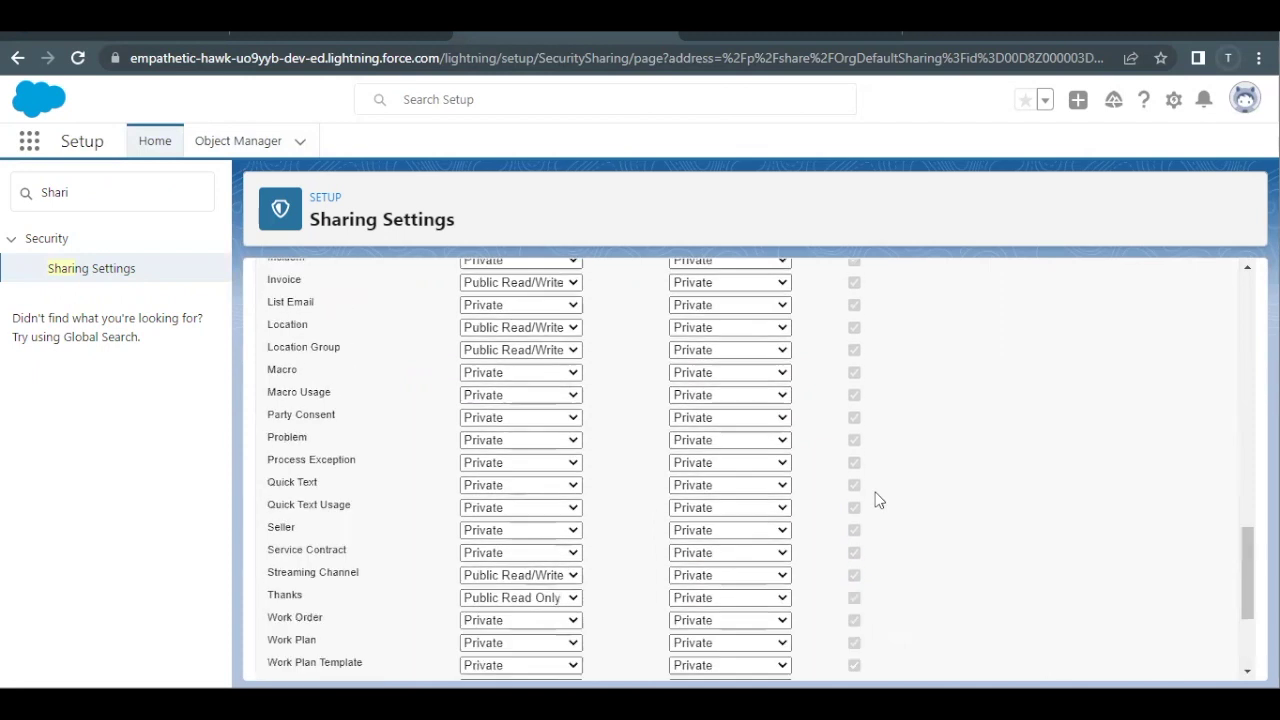
scroll(876, 500, "up", 10)
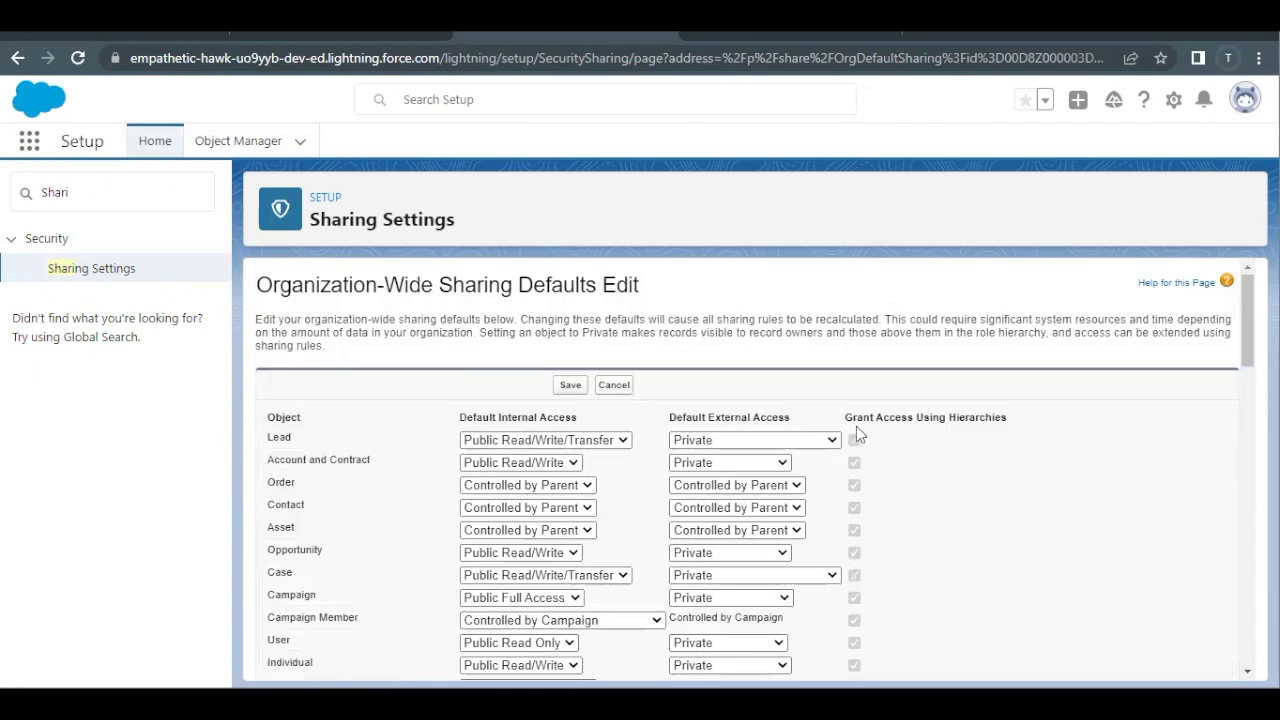
left_click_drag(850, 420, 991, 434)
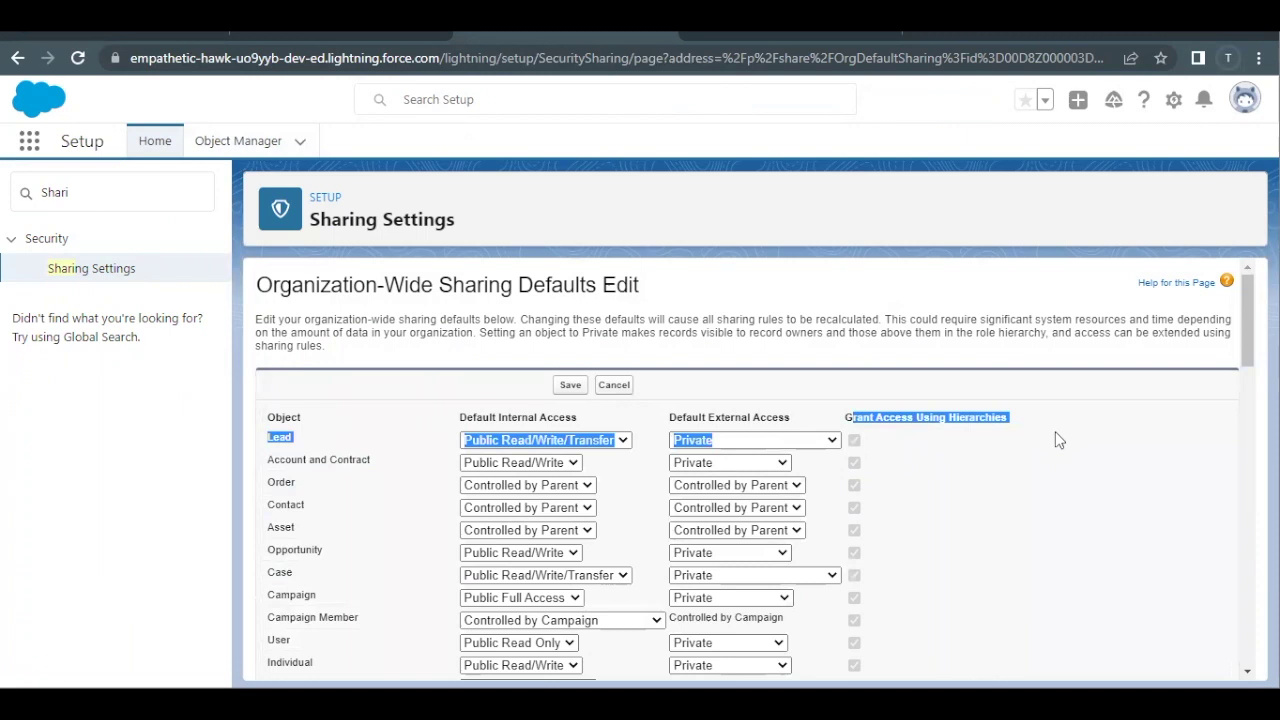
left_click(1053, 431)
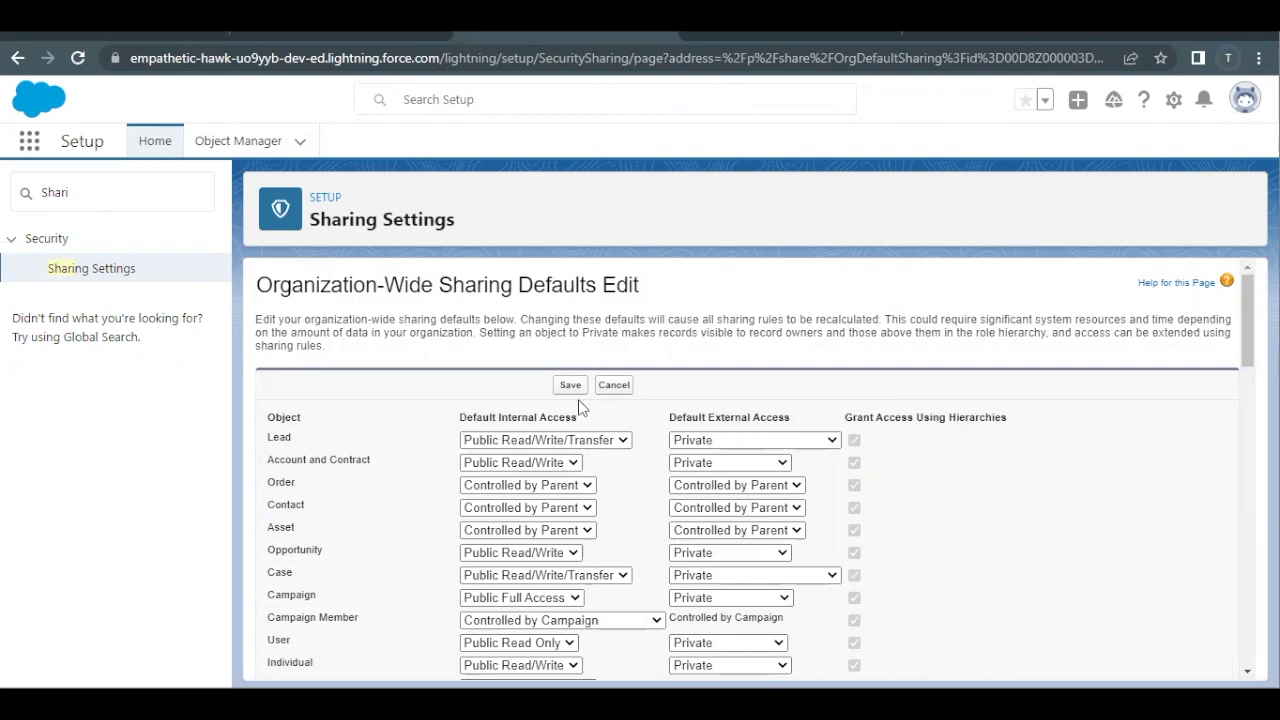
scroll(618, 440, "down", 3)
scroll(618, 440, "down", 10)
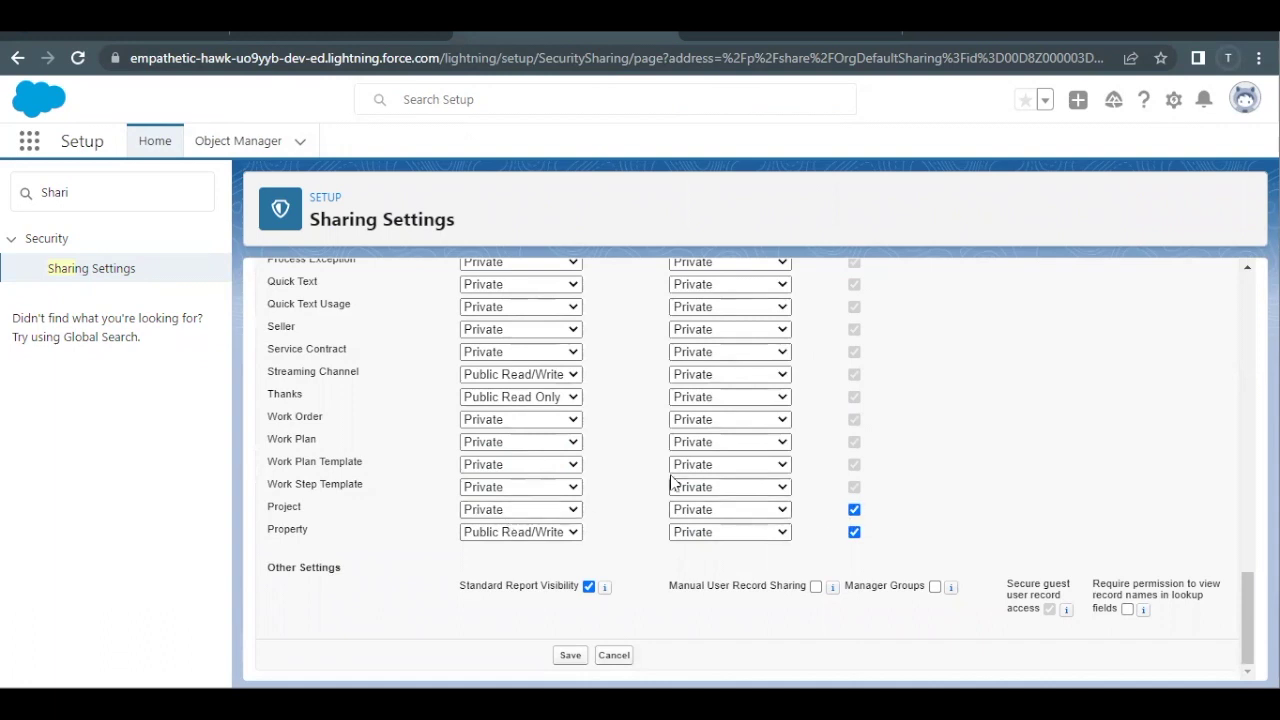
scroll(677, 486, "up", 13)
left_click(570, 380)
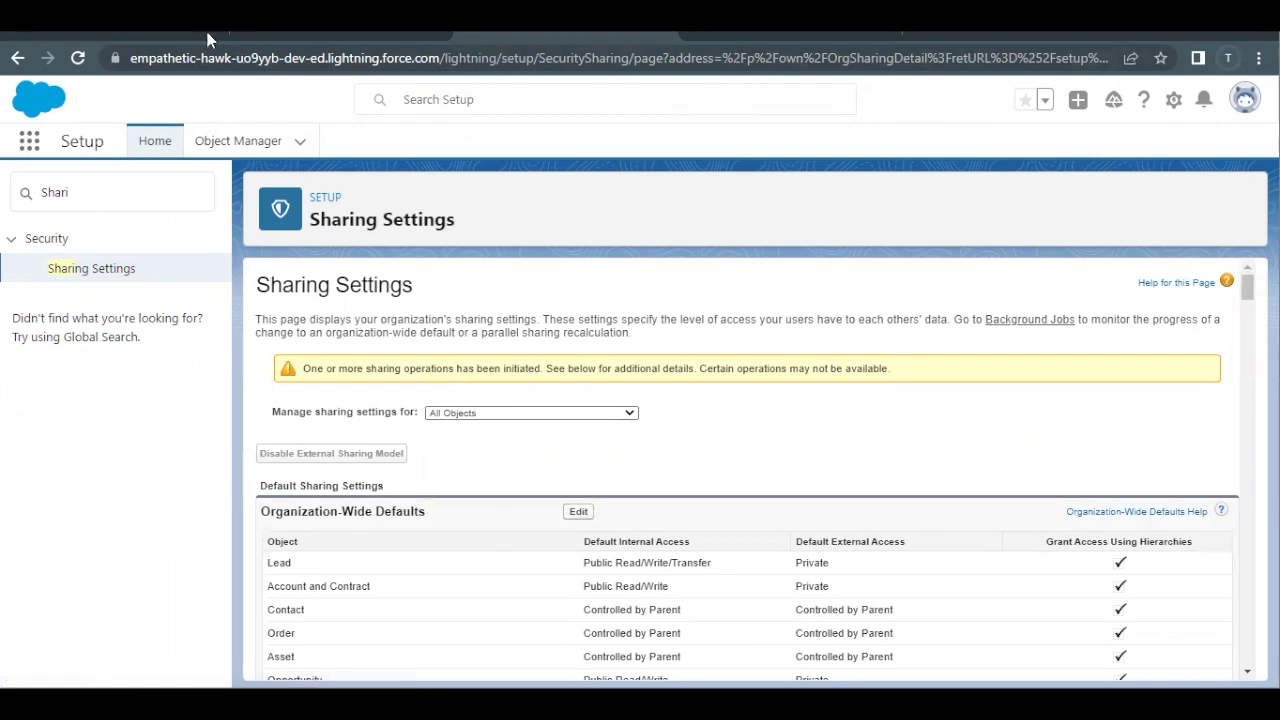
Back on Trailhead, run 'Check Challenge to Earn 500 Points' for Control Access to Records
left_click(152, 33)
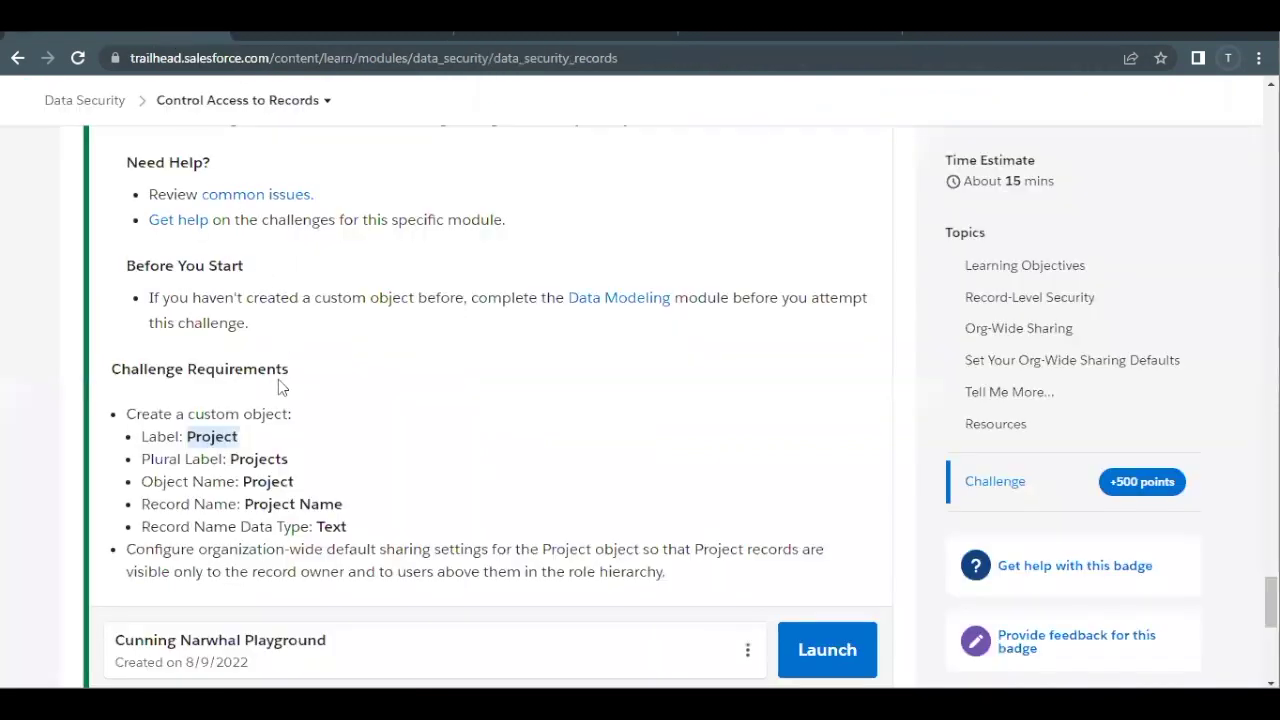
scroll(290, 400, "down", 2)
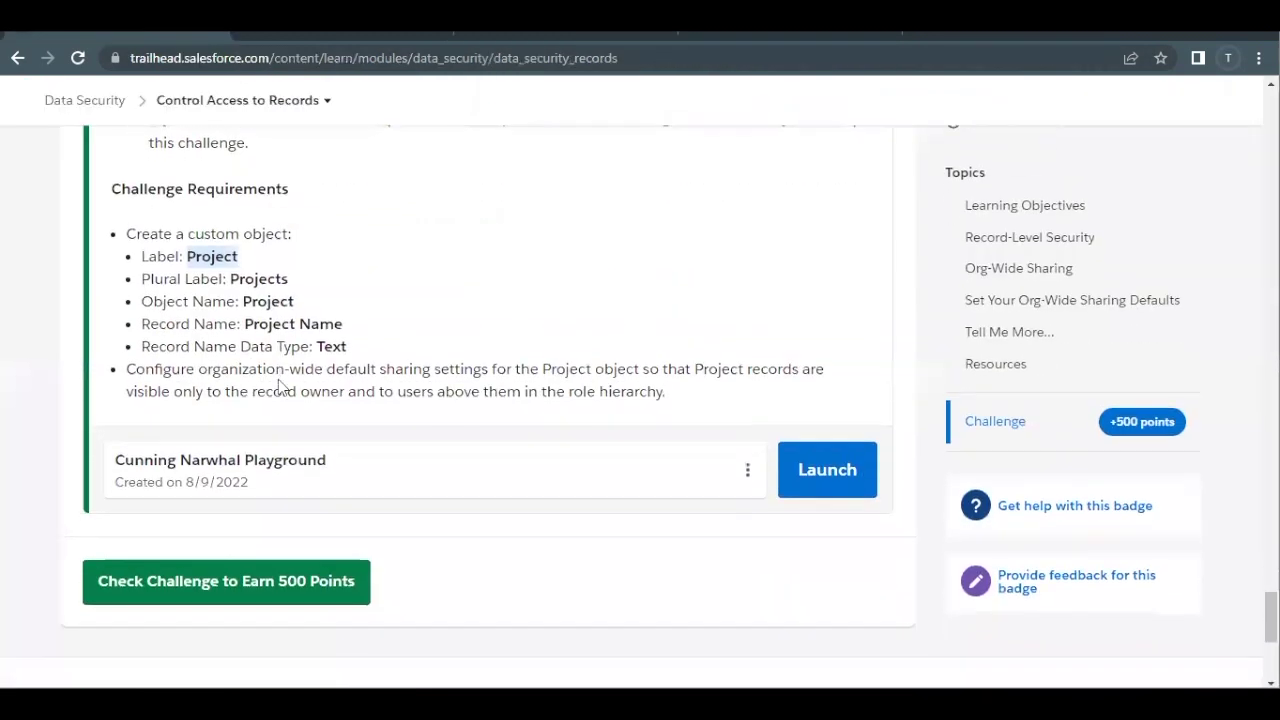
left_click(256, 588)
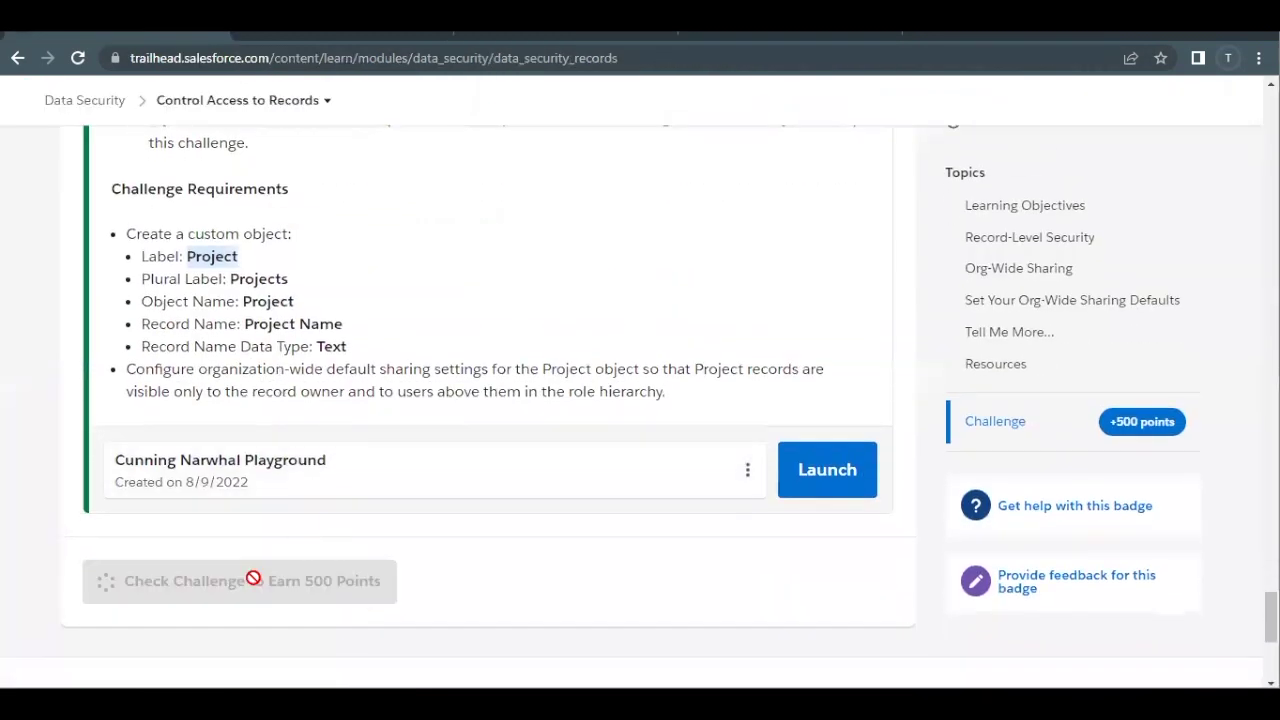
left_click(420, 531)
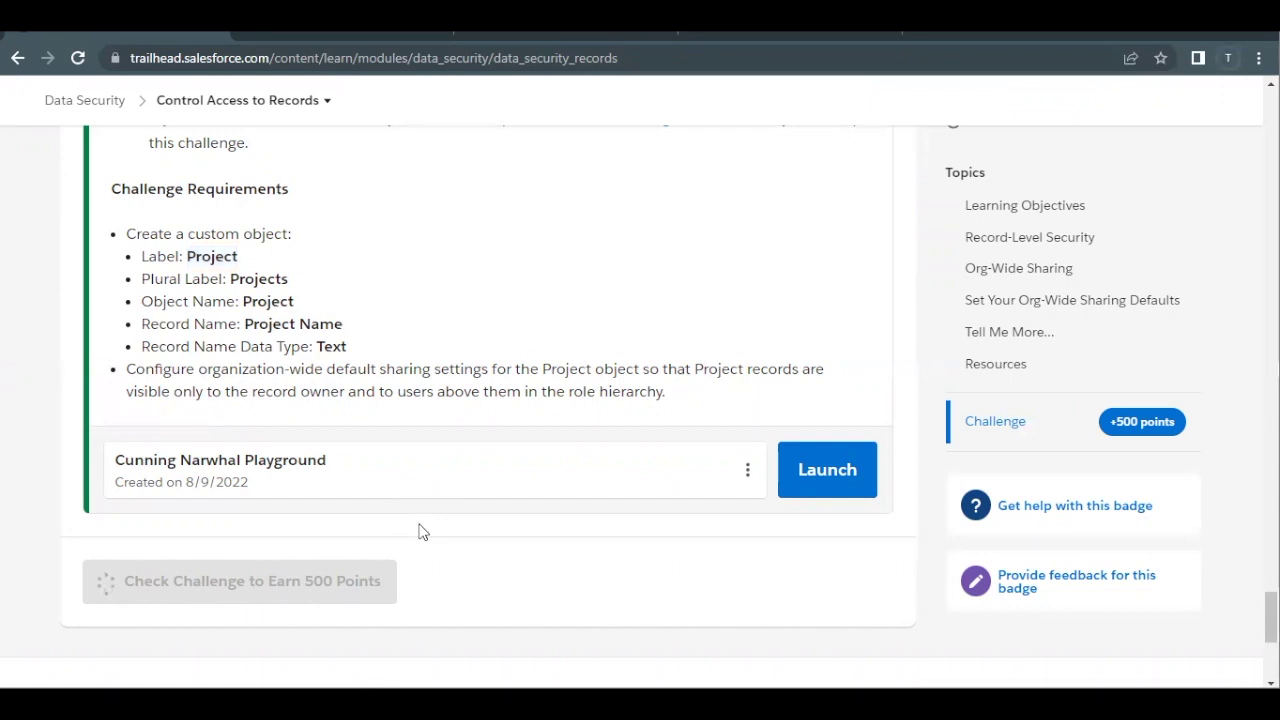